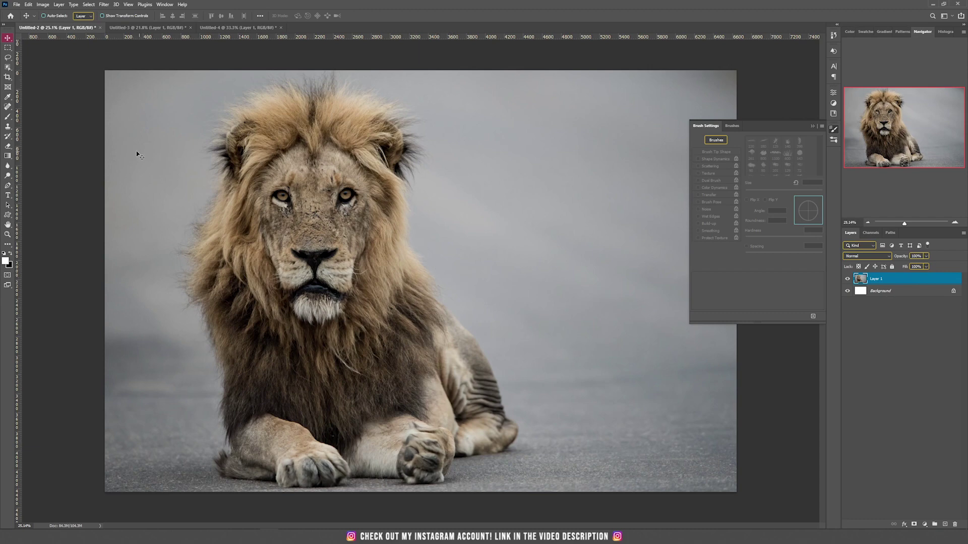
- Outline the lion's head with the Lasso tool and add a layer mask to Layer 1 from the selection
{"action": "key", "text": "l"}
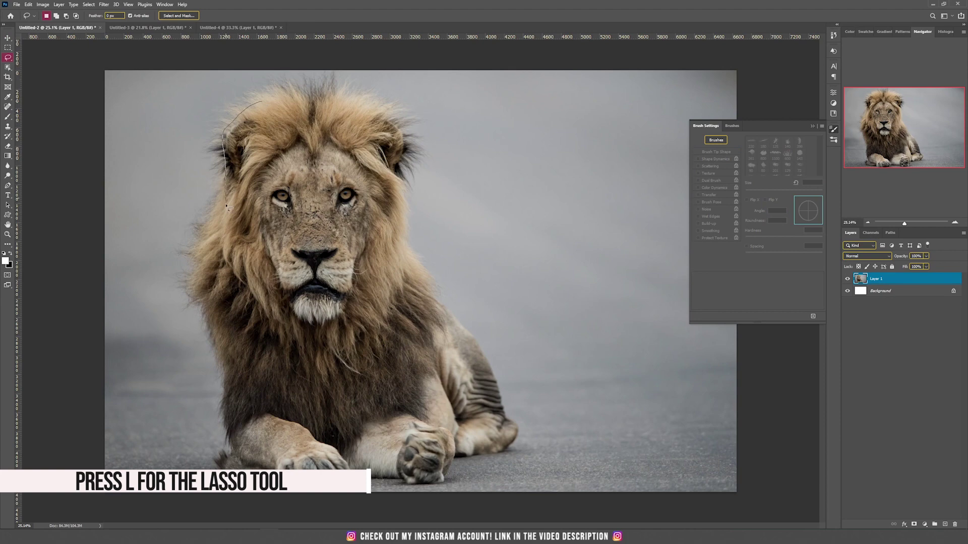
{"action": "mouse_move", "coordinate": [221, 242]}
{"action": "left_mouse_down"}
{"action": "mouse_move", "coordinate": [288, 333]}
{"action": "mouse_move", "coordinate": [324, 339]}
{"action": "mouse_move", "coordinate": [370, 298]}
{"action": "left_mouse_up"}
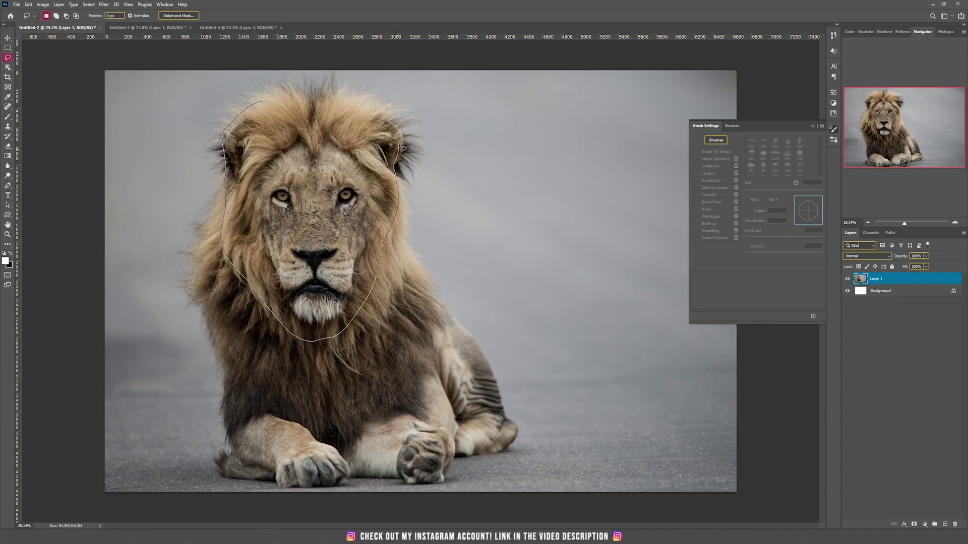
{"action": "left_click_drag", "start_coordinate": [261, 102], "coordinate": [261, 101]}
{"action": "left_click", "coordinate": [914, 525]}
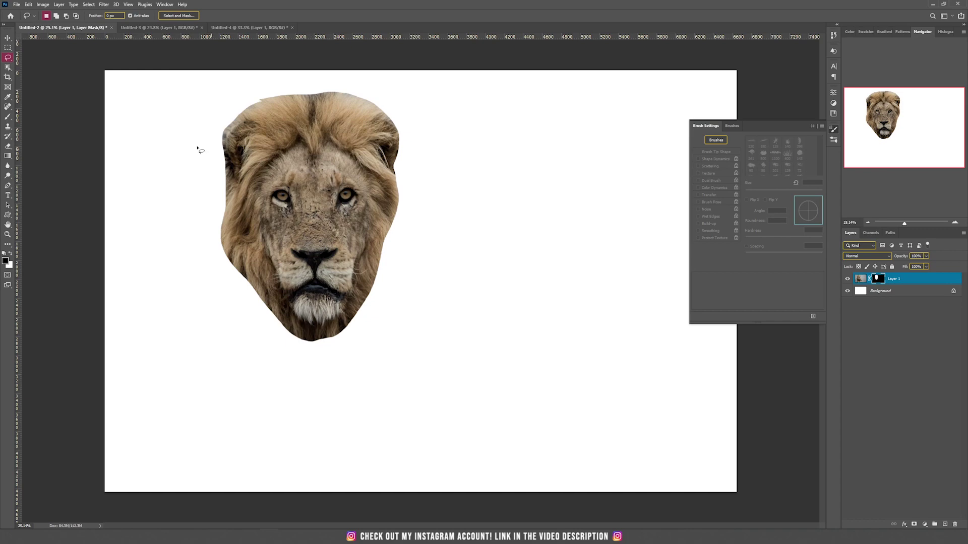
- Set up the hair-shaped brush with white as the foreground colour and a flow of 100%
{"action": "key", "text": "b"}
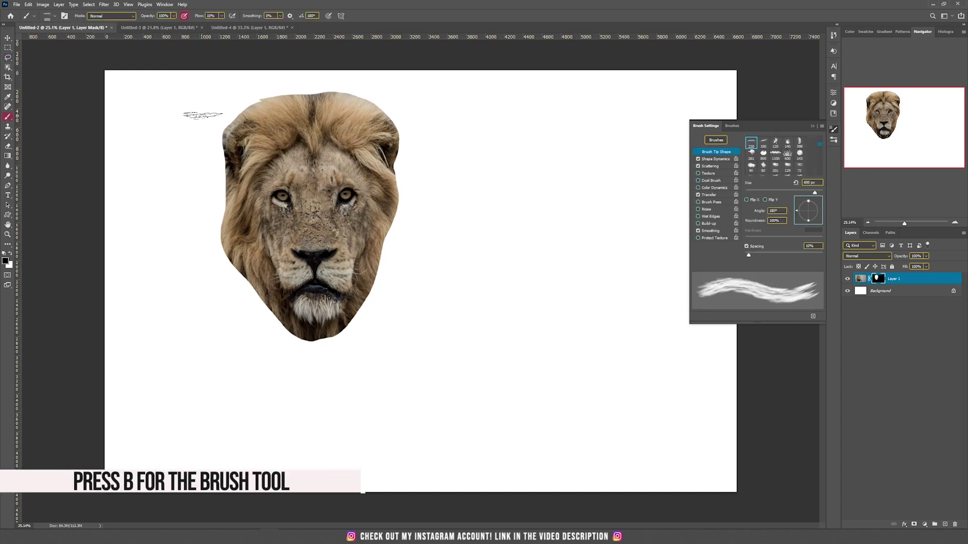
{"action": "right_click", "coordinate": [177, 146]}
{"action": "left_click", "coordinate": [409, 237]}
{"action": "left_click", "coordinate": [436, 7]}
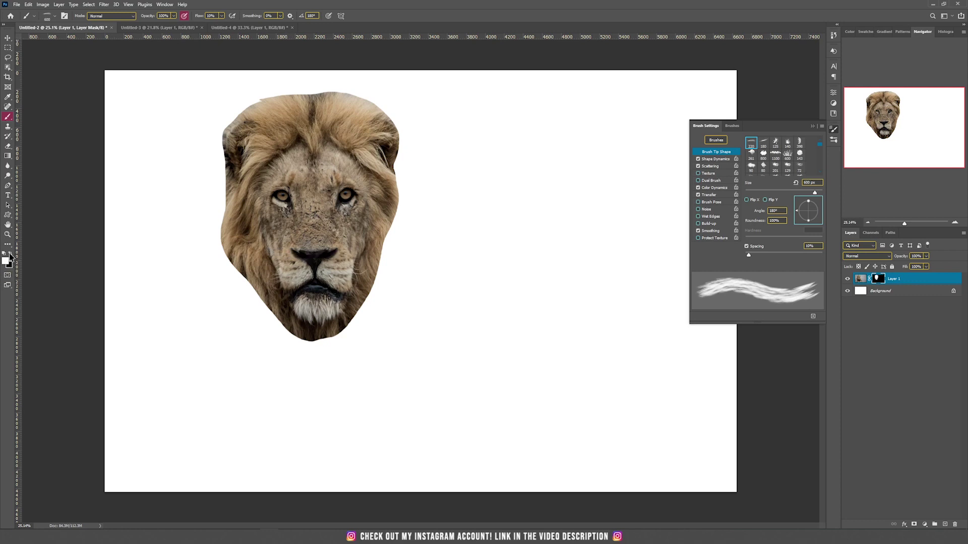
{"action": "left_click", "coordinate": [221, 15]}
{"action": "left_click", "coordinate": [282, 1]}
- Paint white on the layer mask around the lion's head to reveal the mane's hair edges
{"action": "mouse_move", "coordinate": [256, 262]}
{"action": "left_mouse_down"}
{"action": "mouse_move", "coordinate": [286, 337]}
{"action": "mouse_move", "coordinate": [322, 350]}
{"action": "mouse_move", "coordinate": [340, 322]}
{"action": "mouse_move", "coordinate": [347, 336]}
{"action": "mouse_move", "coordinate": [359, 297]}
{"action": "mouse_move", "coordinate": [370, 296]}
{"action": "mouse_move", "coordinate": [365, 252]}
{"action": "mouse_move", "coordinate": [380, 257]}
{"action": "mouse_move", "coordinate": [386, 211]}
{"action": "left_mouse_up"}
{"action": "mouse_move", "coordinate": [230, 264]}
{"action": "left_mouse_down"}
{"action": "mouse_move", "coordinate": [255, 277]}
{"action": "mouse_move", "coordinate": [255, 308]}
{"action": "mouse_move", "coordinate": [246, 248]}
{"action": "mouse_move", "coordinate": [230, 252]}
{"action": "mouse_move", "coordinate": [239, 210]}
{"action": "mouse_move", "coordinate": [233, 228]}
{"action": "mouse_move", "coordinate": [263, 320]}
{"action": "mouse_move", "coordinate": [301, 361]}
{"action": "mouse_move", "coordinate": [358, 337]}
{"action": "mouse_move", "coordinate": [378, 313]}
{"action": "left_mouse_up"}
{"action": "key", "text": "bracketleft"}
{"action": "key", "text": "bracketleft"}
{"action": "key", "text": "bracketleft"}
{"action": "mouse_move", "coordinate": [302, 373]}
{"action": "left_mouse_down"}
{"action": "mouse_move", "coordinate": [373, 331]}
{"action": "mouse_move", "coordinate": [389, 252]}
{"action": "left_mouse_up"}
{"action": "mouse_move", "coordinate": [229, 202]}
{"action": "left_mouse_down"}
{"action": "mouse_move", "coordinate": [235, 135]}
{"action": "mouse_move", "coordinate": [214, 197]}
{"action": "mouse_move", "coordinate": [282, 86]}
{"action": "mouse_move", "coordinate": [383, 103]}
{"action": "mouse_move", "coordinate": [404, 298]}
{"action": "mouse_move", "coordinate": [391, 323]}
{"action": "left_mouse_up"}
{"action": "mouse_move", "coordinate": [217, 235]}
{"action": "left_mouse_down"}
{"action": "mouse_move", "coordinate": [230, 297]}
{"action": "mouse_move", "coordinate": [255, 323]}
{"action": "left_mouse_up"}
- Extend the mane's revealed strands along its sides and lower tip with white strokes from a larger brush
{"action": "key", "text": "bracketright"}
{"action": "key", "text": "bracketright"}
{"action": "key", "text": "bracketright"}
{"action": "left_click_drag", "start_coordinate": [239, 282], "coordinate": [242, 315]}
{"action": "left_click_drag", "start_coordinate": [389, 292], "coordinate": [400, 320]}
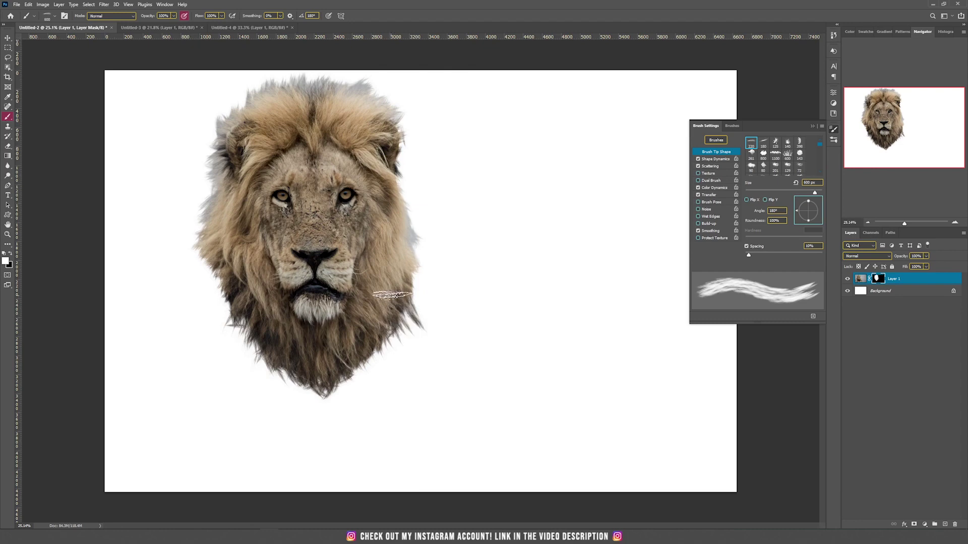
{"action": "left_click_drag", "start_coordinate": [282, 358], "coordinate": [318, 386]}
{"action": "left_click_drag", "start_coordinate": [330, 376], "coordinate": [385, 337]}
{"action": "mouse_move", "coordinate": [232, 280]}
{"action": "left_mouse_down"}
{"action": "mouse_move", "coordinate": [391, 191]}
{"action": "mouse_move", "coordinate": [398, 101]}
{"action": "left_mouse_up"}
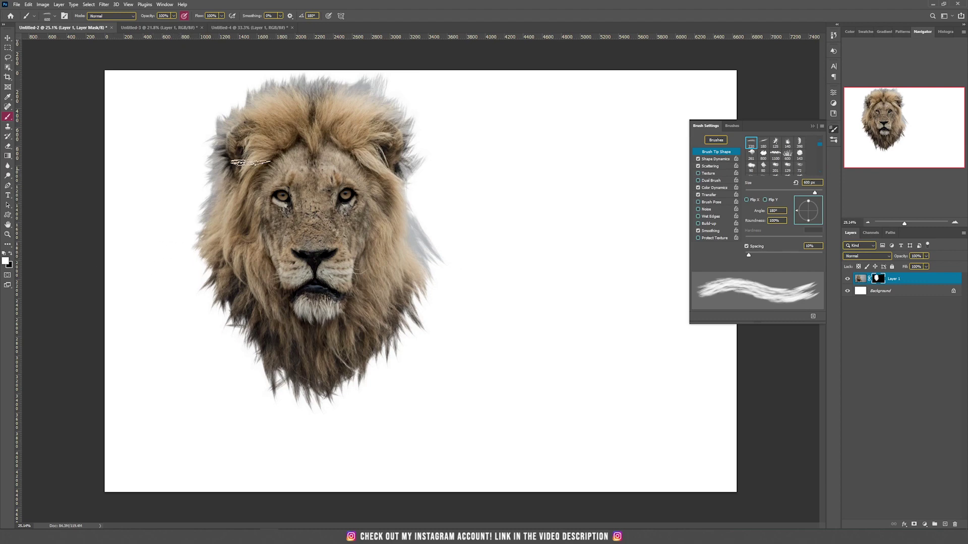
- Fade the leftover grey background around the mane by painting black on the mask at a low flow
{"action": "left_click", "coordinate": [10, 255]}
{"action": "left_click", "coordinate": [221, 17]}
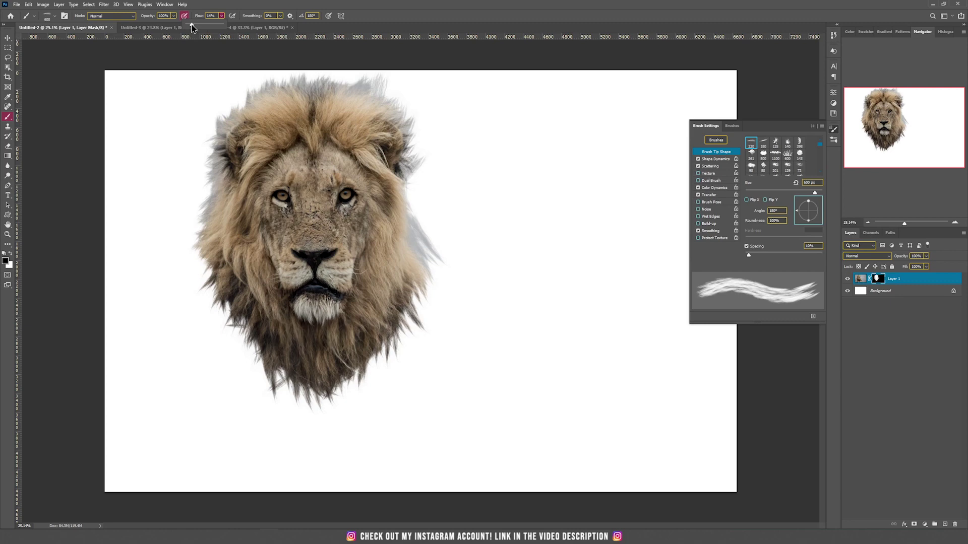
{"action": "left_click_drag", "start_coordinate": [192, 27], "coordinate": [193, 28]}
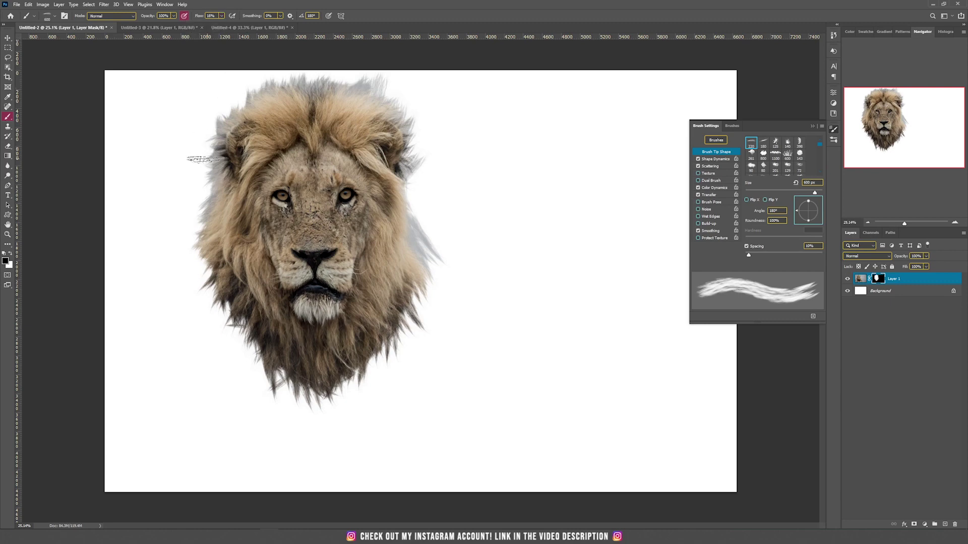
{"action": "mouse_move", "coordinate": [442, 253]}
{"action": "left_mouse_down"}
{"action": "mouse_move", "coordinate": [431, 218]}
{"action": "mouse_move", "coordinate": [458, 285]}
{"action": "mouse_move", "coordinate": [445, 199]}
{"action": "mouse_move", "coordinate": [429, 220]}
{"action": "mouse_move", "coordinate": [435, 262]}
{"action": "left_mouse_up"}
{"action": "mouse_move", "coordinate": [186, 226]}
{"action": "left_mouse_down"}
{"action": "mouse_move", "coordinate": [199, 187]}
{"action": "mouse_move", "coordinate": [197, 214]}
{"action": "left_mouse_up"}
{"action": "key", "text": "bracketleft"}
{"action": "key", "text": "bracketleft"}
{"action": "key", "text": "bracketleft"}
{"action": "key", "text": "bracketleft"}
{"action": "mouse_move", "coordinate": [258, 91]}
{"action": "left_mouse_down"}
{"action": "mouse_move", "coordinate": [282, 85]}
{"action": "mouse_move", "coordinate": [418, 113]}
{"action": "mouse_move", "coordinate": [252, 94]}
{"action": "mouse_move", "coordinate": [214, 179]}
{"action": "left_mouse_up"}
- Reposition the lion cutout down toward the canvas centre and brush away haze above the mane with a larger brush
{"action": "key", "text": "ctrl+t"}
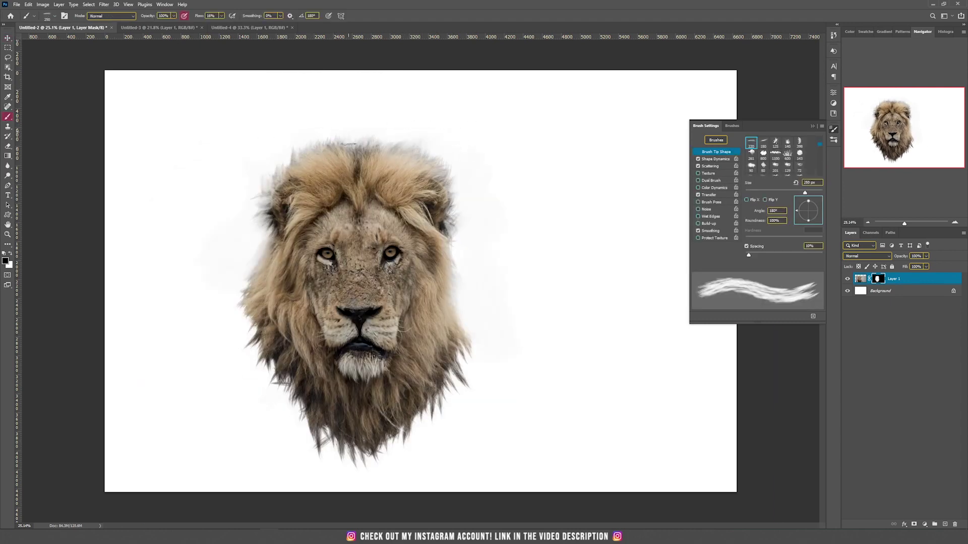
{"action": "key", "text": "bracketright"}
{"action": "key", "text": "bracketright"}
{"action": "key", "text": "bracketright"}
{"action": "key", "text": "bracketright"}
{"action": "key", "text": "bracketright"}
{"action": "key", "text": "bracketright"}
{"action": "key", "text": "bracketright"}
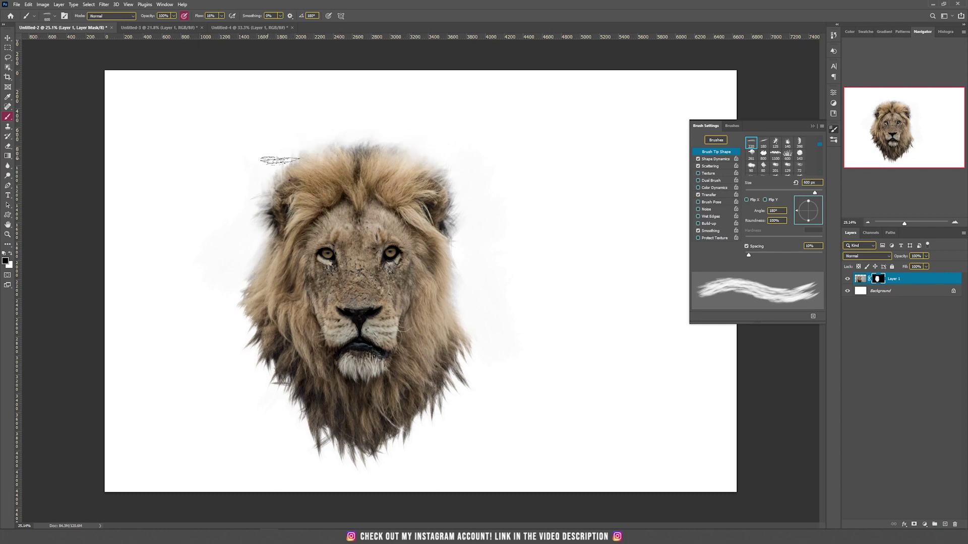
- Move the masked lion head slightly up and right, closer to the horizontal centre of the canvas
{"action": "key", "text": "v"}
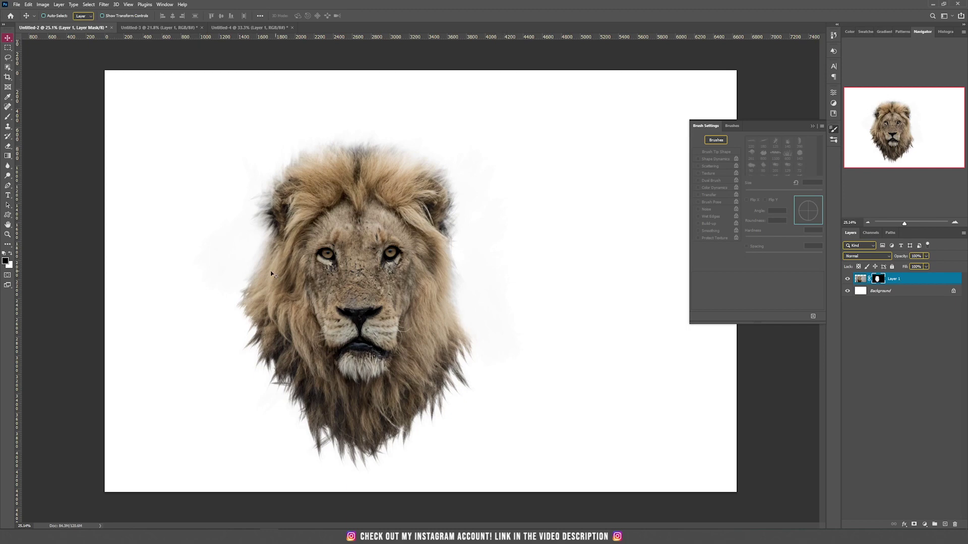
{"action": "key", "text": "b"}
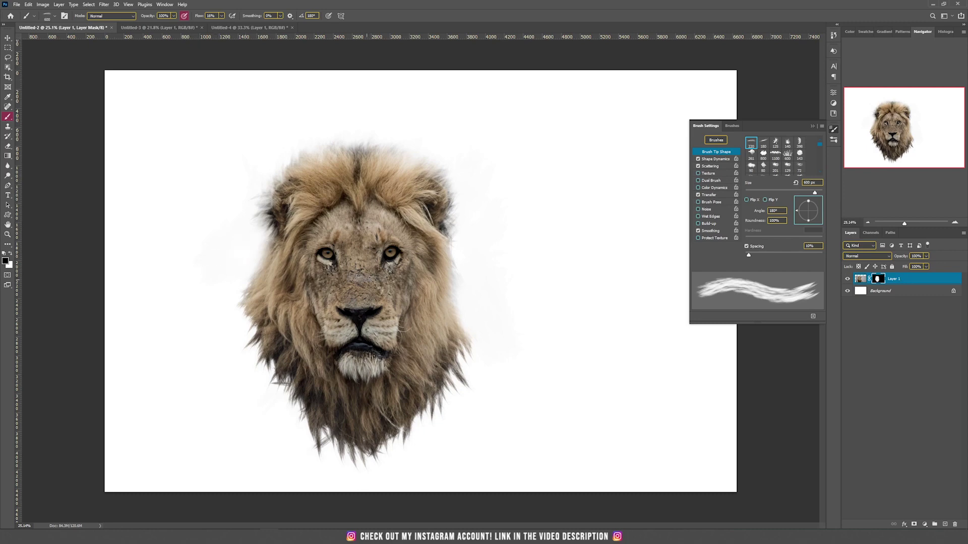
{"action": "key", "text": "v"}
{"action": "left_click_drag", "start_coordinate": [423, 247], "coordinate": [458, 217]}
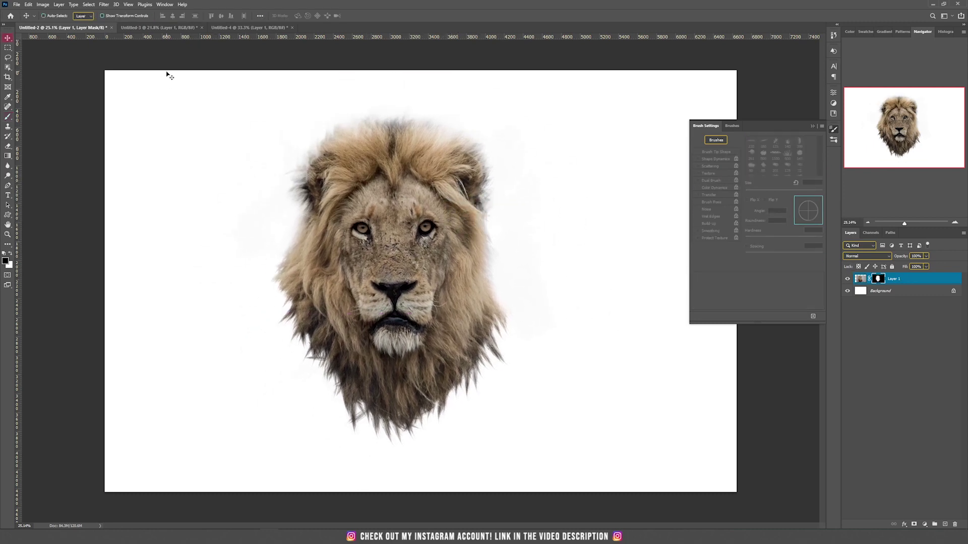
- Switch to the Untitled-3 document and enable the layer mask that isolates the seated man and chair
{"action": "left_click", "coordinate": [157, 27]}
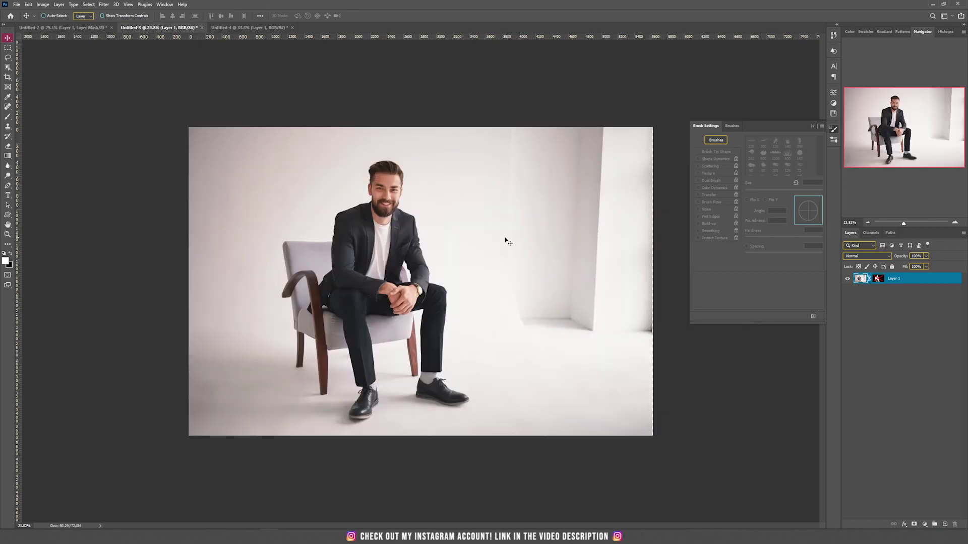
{"action": "left_click", "coordinate": [878, 279]}
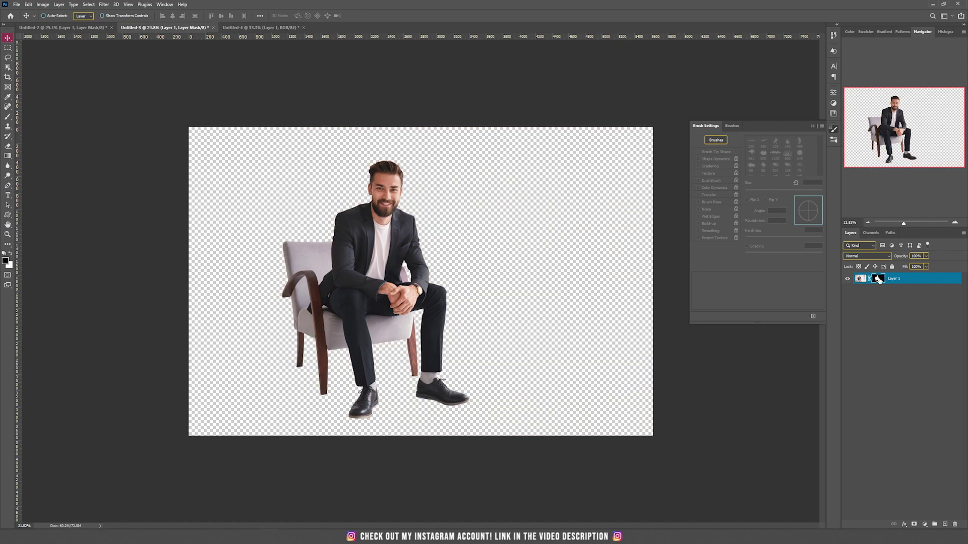
- Try selecting the seated man and chair with the Object Selection tool while the layer mask is disabled
{"action": "left_click", "coordinate": [878, 279], "text": "shift"}
{"action": "key", "text": "w"}
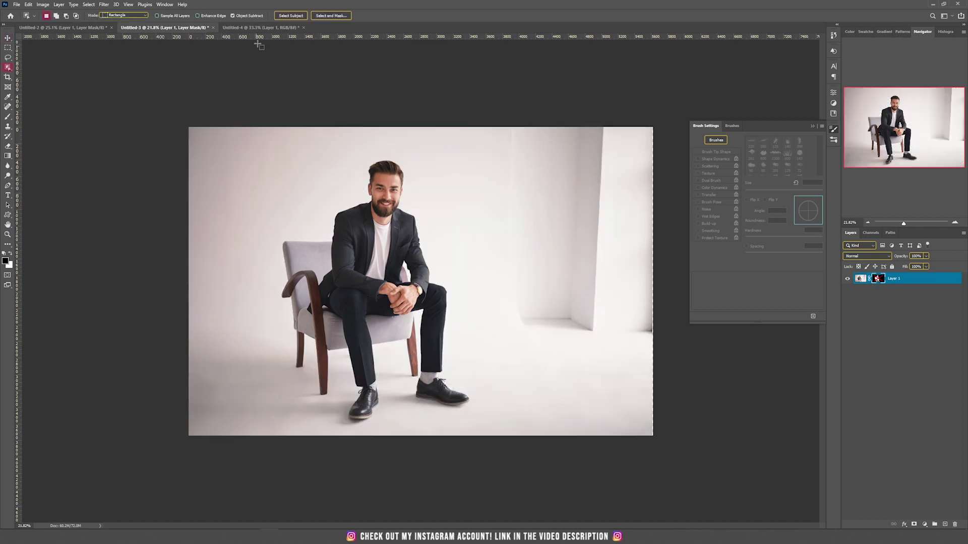
{"action": "right_click", "coordinate": [7, 69]}
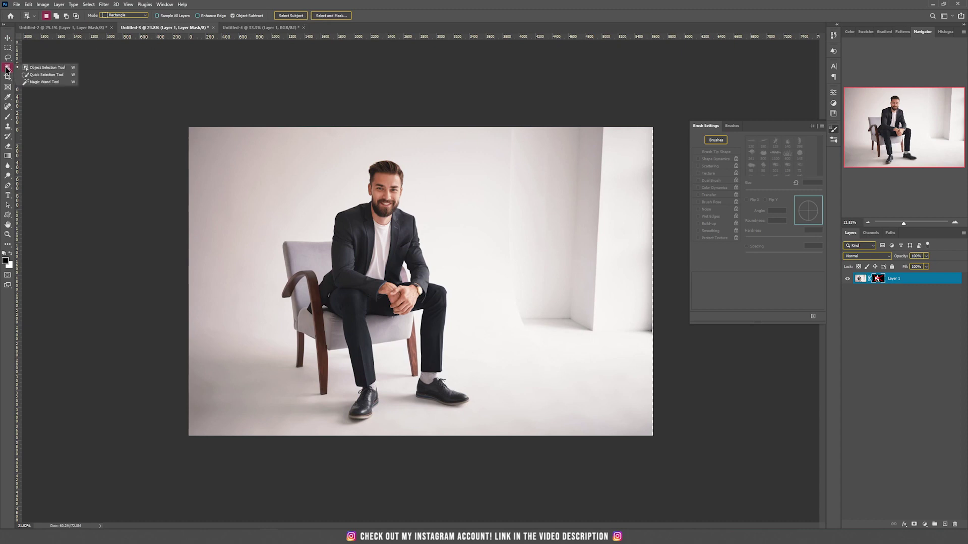
{"action": "left_click", "coordinate": [58, 69]}
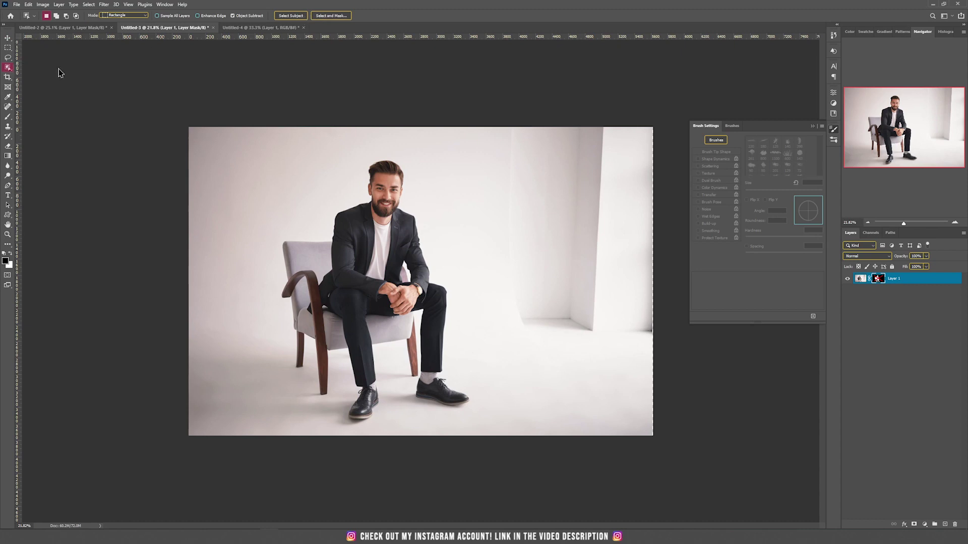
{"action": "left_click_drag", "start_coordinate": [256, 146], "coordinate": [510, 423]}
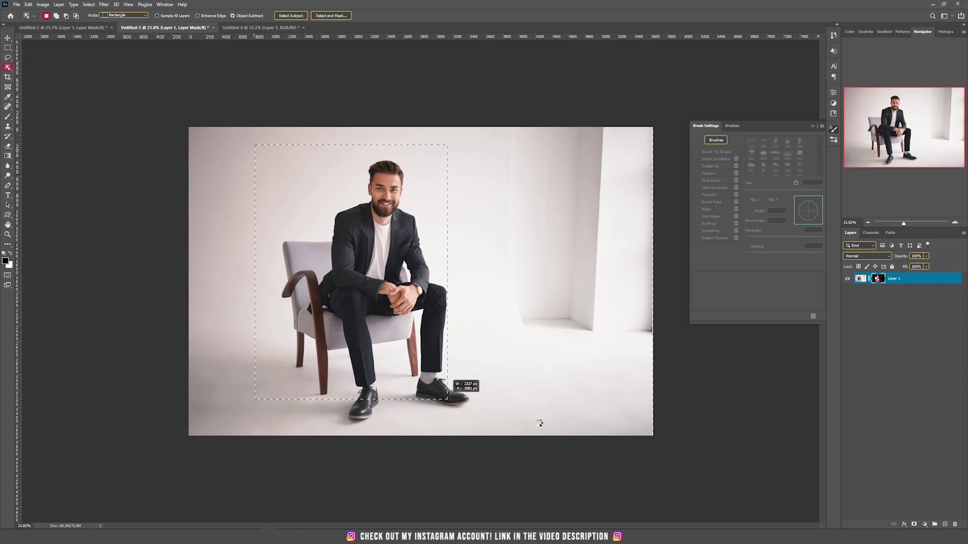
{"action": "key", "text": "ctrl+d"}
{"action": "left_click", "coordinate": [878, 279], "text": "shift"}
{"action": "key", "text": "v"}
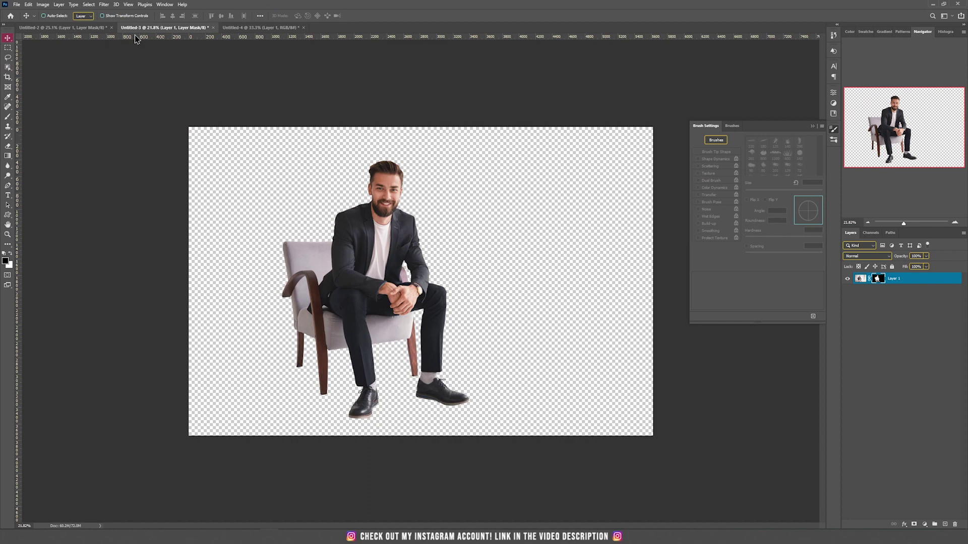
- Crop the lioness photo in Untitled-4 to a 4:5 (8:10) portrait ratio around the animal
{"action": "left_click", "coordinate": [251, 28]}
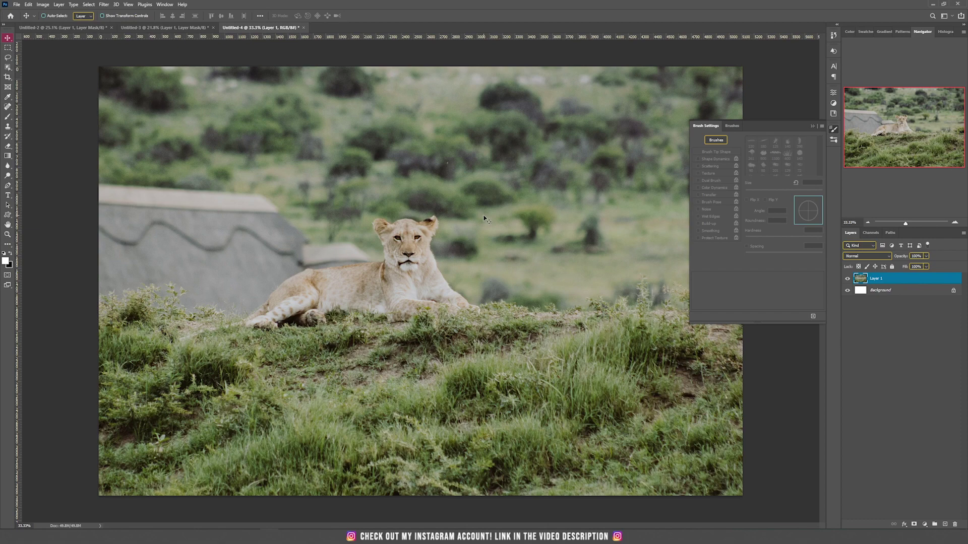
{"action": "key", "text": "c"}
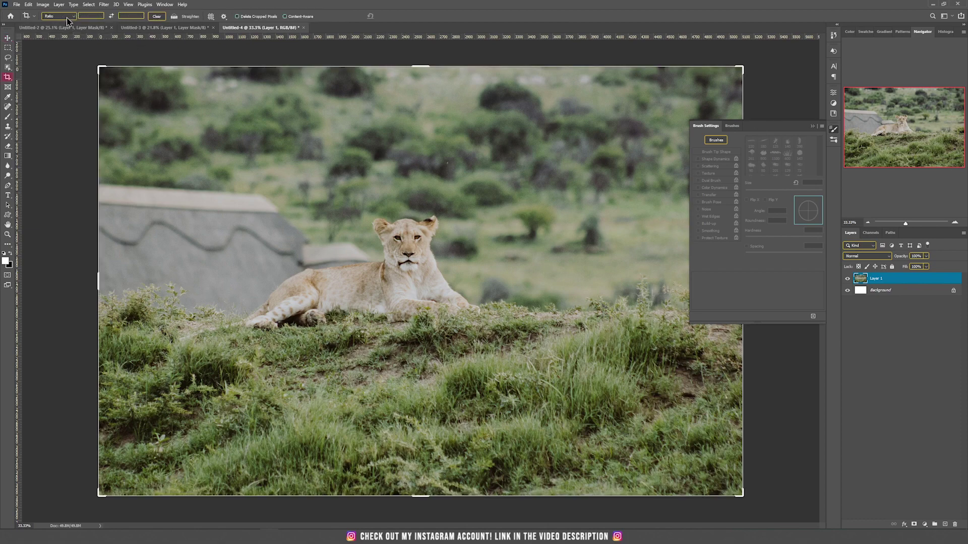
{"action": "right_click", "coordinate": [10, 79]}
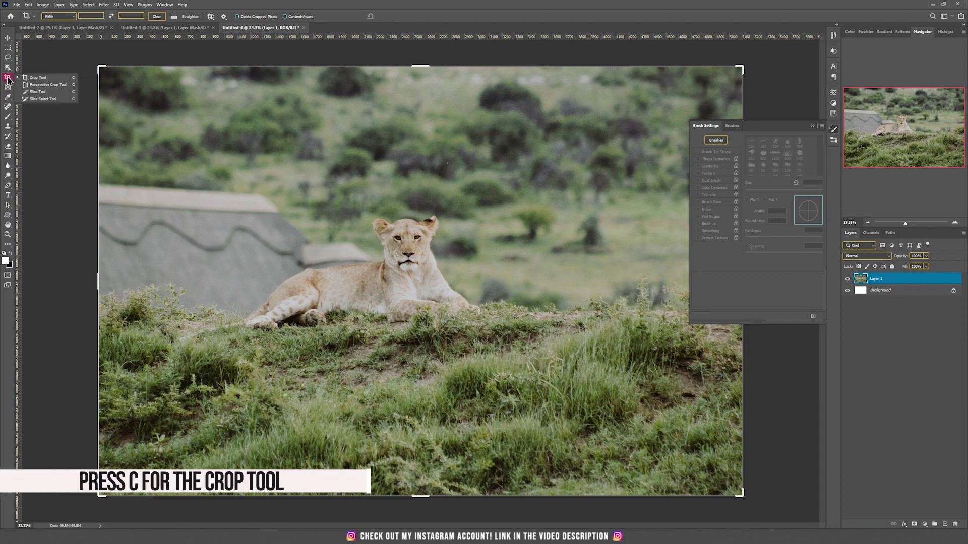
{"action": "left_click", "coordinate": [29, 79]}
{"action": "left_click", "coordinate": [63, 17]}
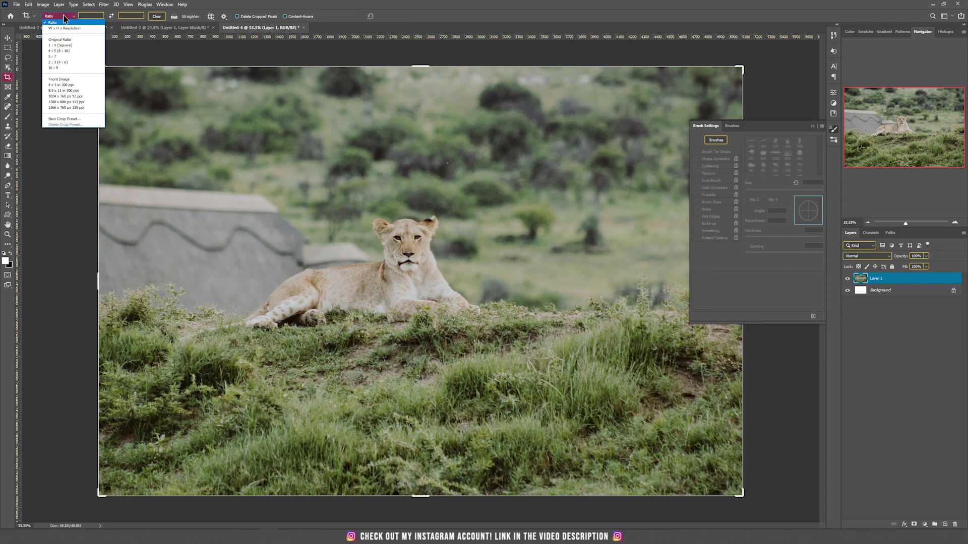
{"action": "left_click", "coordinate": [69, 56]}
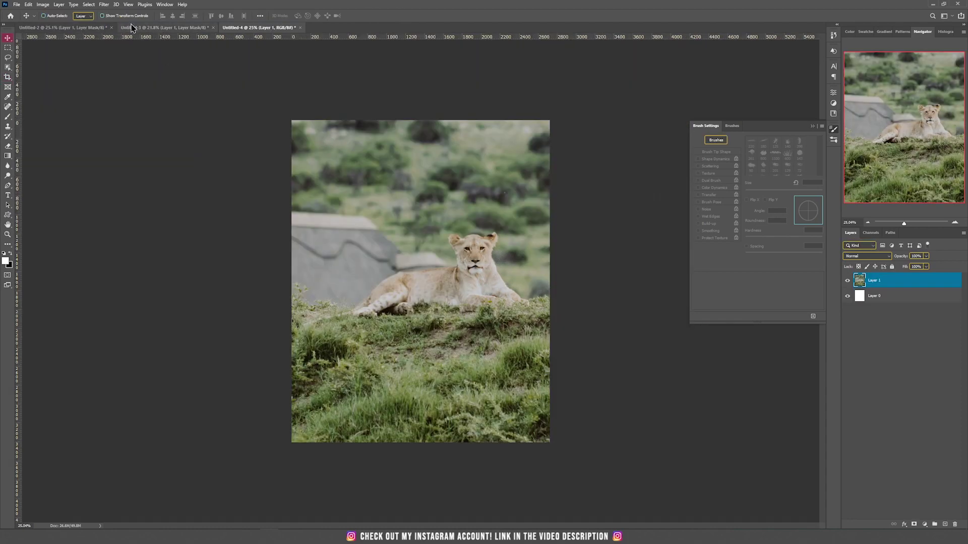
- Bring the masked seated man from Untitled-3 into the cropped lioness document, Untitled-4
{"action": "left_click", "coordinate": [132, 28]}
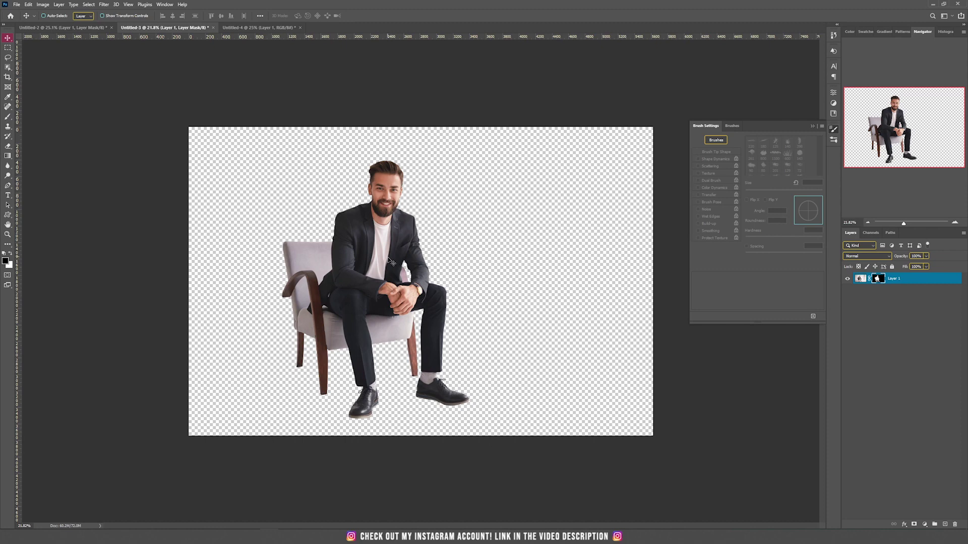
{"action": "left_click_drag", "start_coordinate": [378, 260], "coordinate": [477, 296]}
- Convert the masked lion head in Untitled-2 to a smart object and bring it into Untitled-4
{"action": "left_click", "coordinate": [67, 27]}
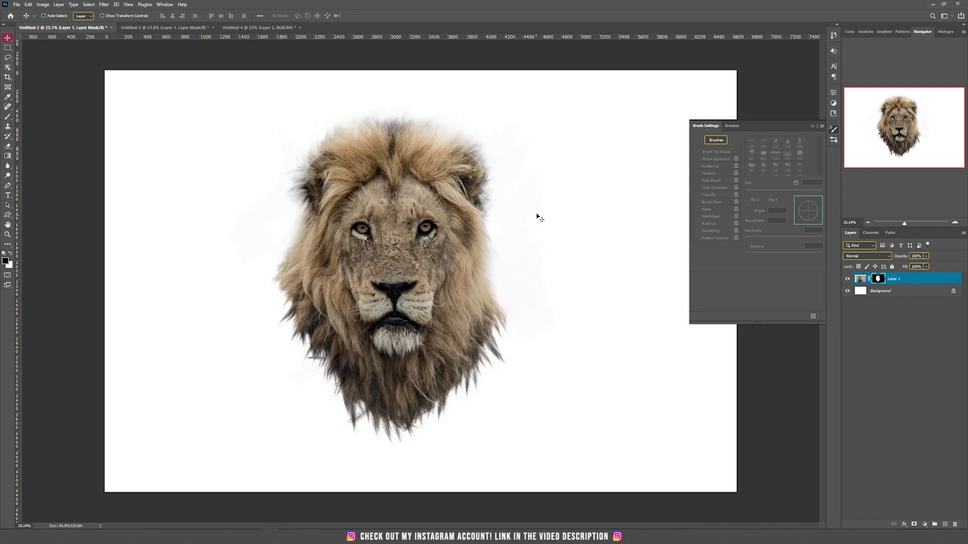
{"action": "right_click", "coordinate": [931, 285]}
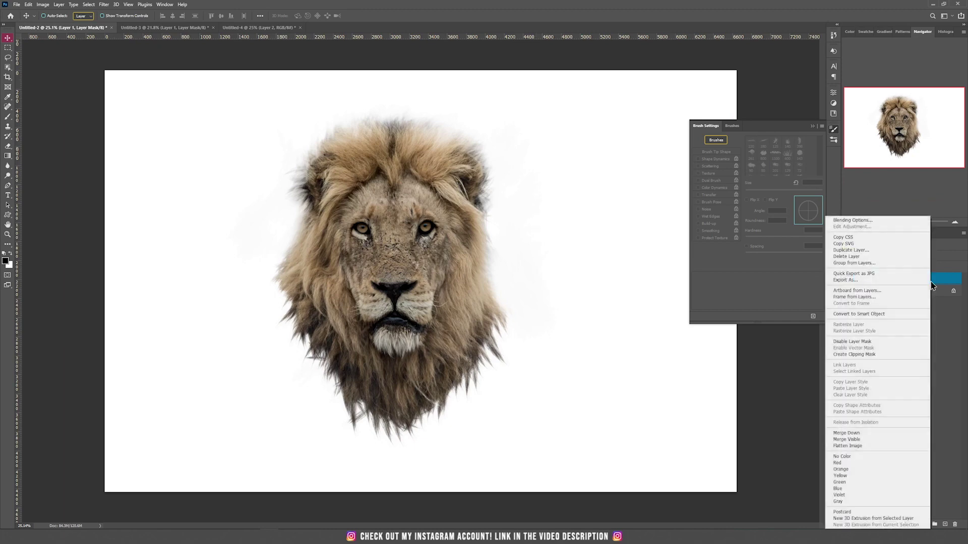
{"action": "left_click", "coordinate": [888, 314]}
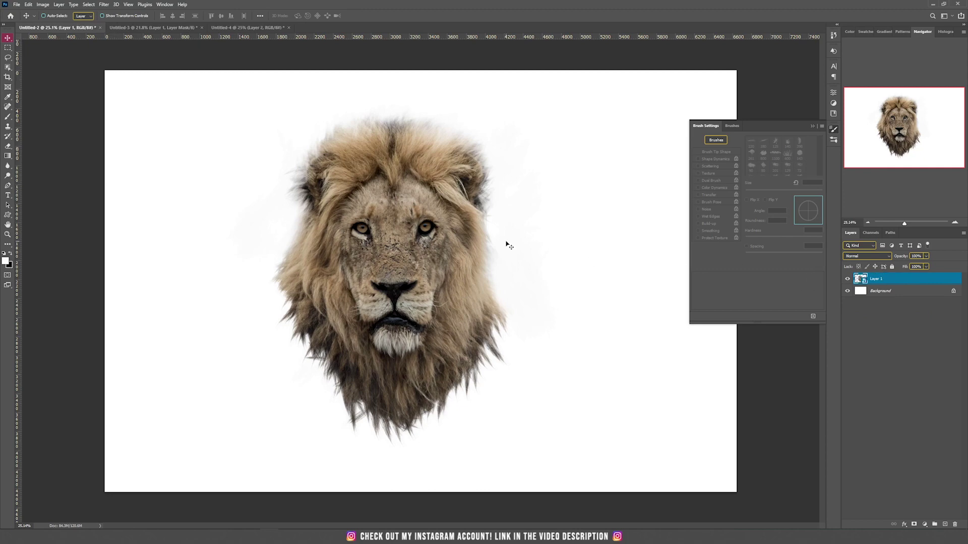
{"action": "left_click_drag", "start_coordinate": [437, 247], "coordinate": [403, 263]}
- Hide the lion head on Layer 3 and convert the seated man's Layer 2 to a smart object
{"action": "left_click", "coordinate": [848, 281]}
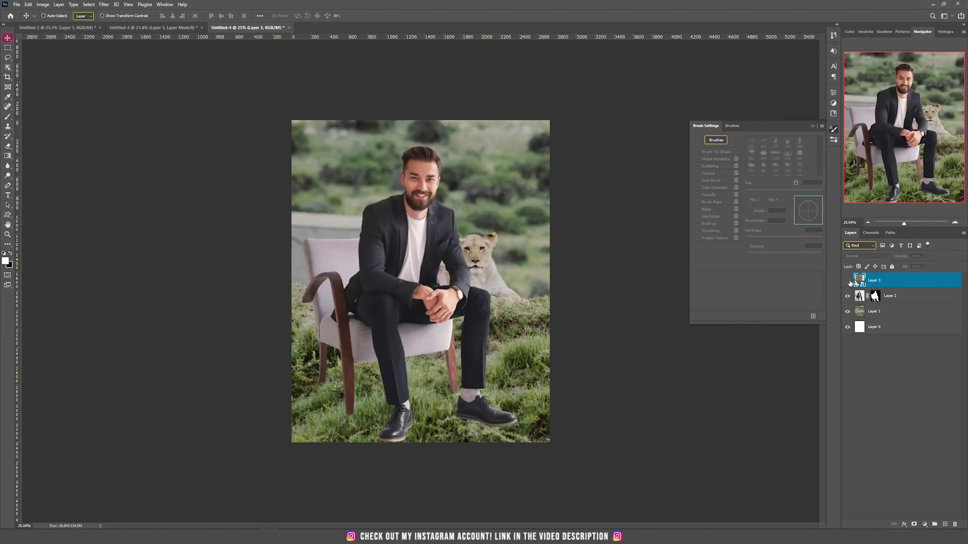
{"action": "right_click", "coordinate": [915, 299]}
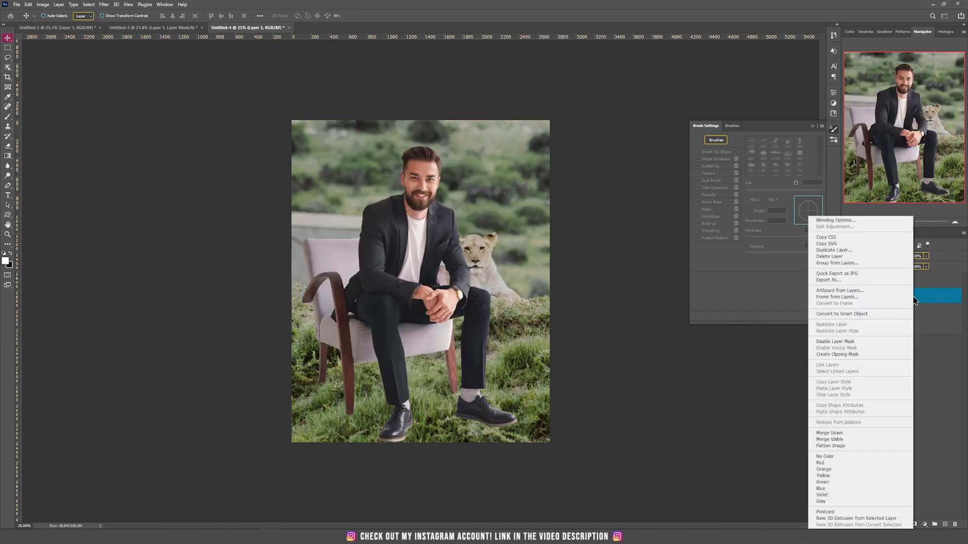
{"action": "left_click", "coordinate": [881, 314]}
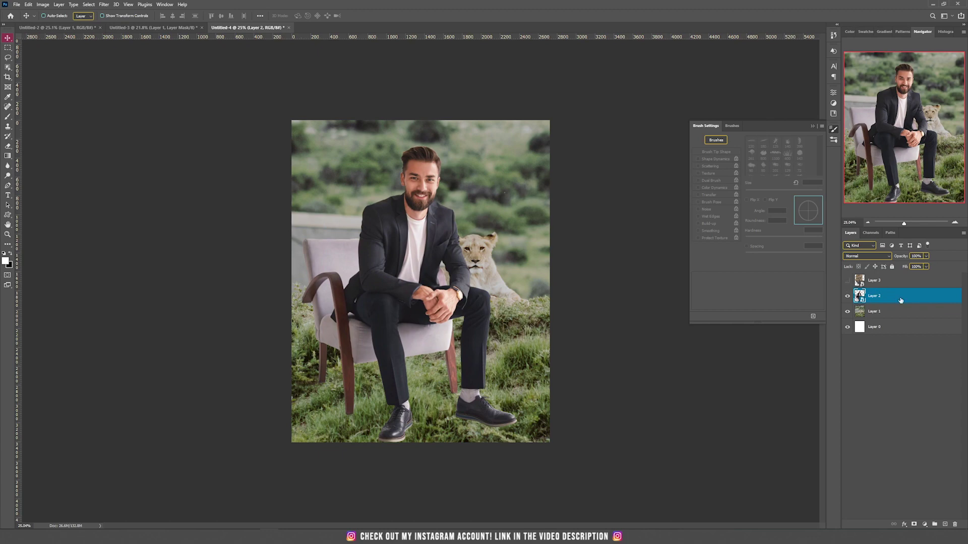
- Scale down the seated man and position him on the grass, left of and in front of the lioness
{"action": "key", "text": "ctrl+t"}
{"action": "left_click_drag", "start_coordinate": [411, 146], "coordinate": [407, 229]}
{"action": "left_click_drag", "start_coordinate": [412, 273], "coordinate": [392, 244]}
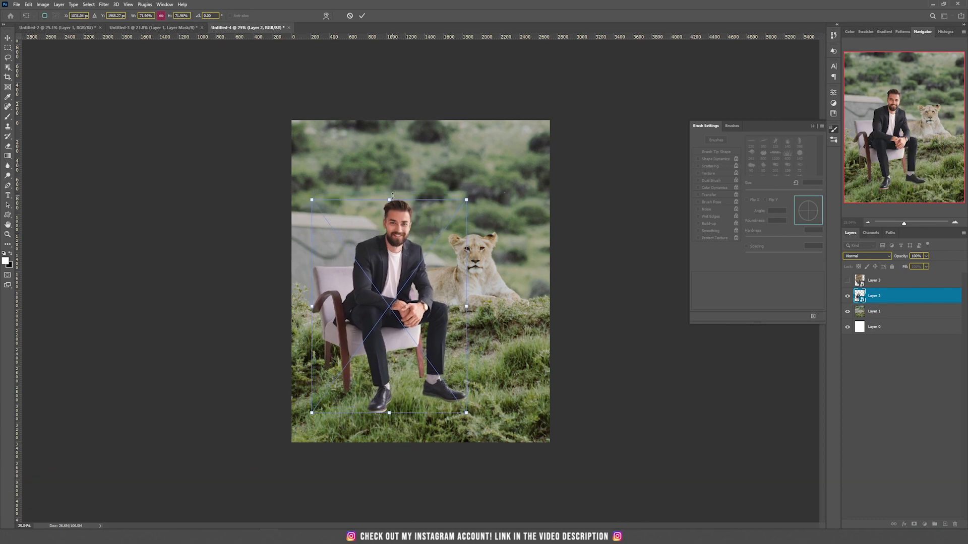
{"action": "left_click_drag", "start_coordinate": [392, 196], "coordinate": [389, 182]}
{"action": "left_click_drag", "start_coordinate": [407, 228], "coordinate": [407, 228]}
{"action": "key", "text": "Return"}
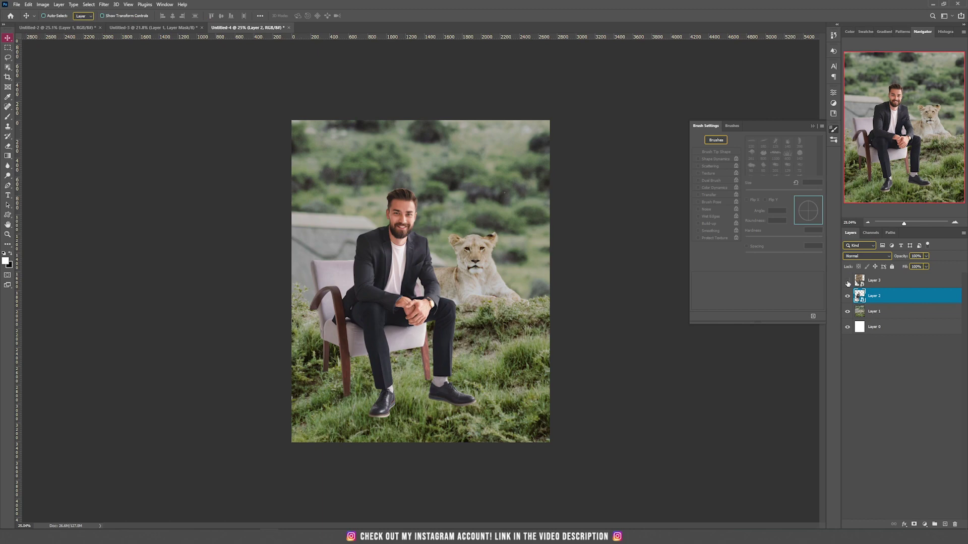
- Show the lion head on Layer 3, scale it down and position it over the seated man's head
{"action": "left_click", "coordinate": [847, 280]}
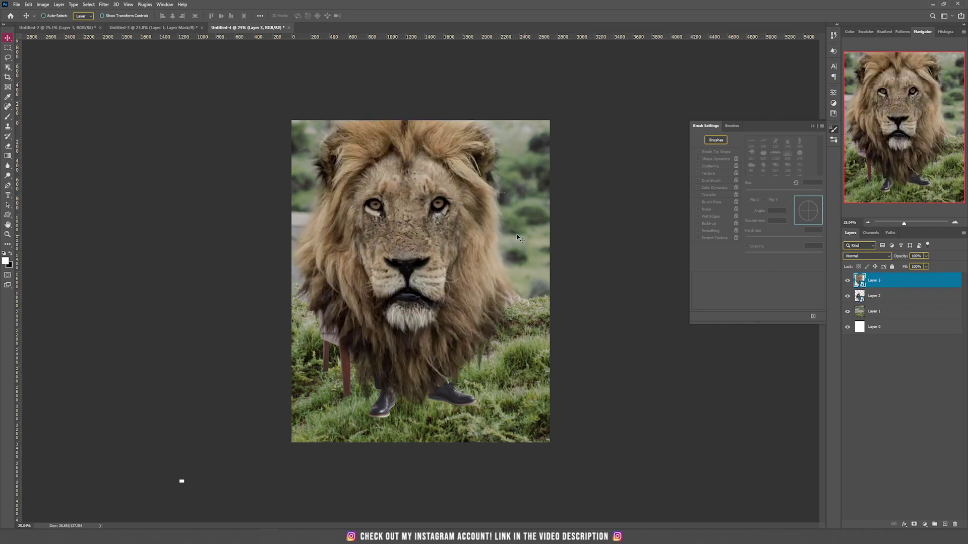
{"action": "key", "text": "ctrl+t"}
{"action": "left_click_drag", "start_coordinate": [408, 78], "coordinate": [419, 239]}
{"action": "left_click_drag", "start_coordinate": [419, 239], "coordinate": [419, 246]}
{"action": "left_click_drag", "start_coordinate": [444, 362], "coordinate": [438, 237]}
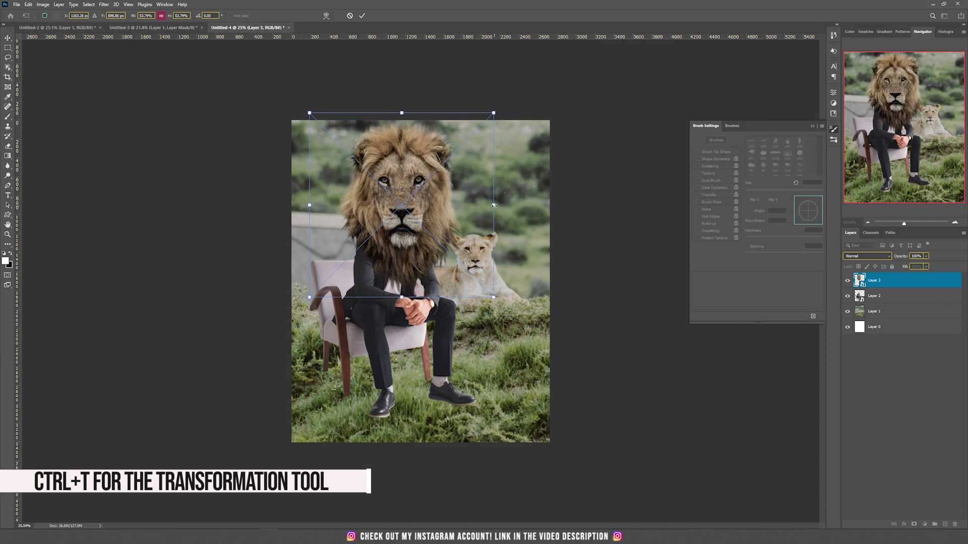
{"action": "left_click_drag", "start_coordinate": [493, 206], "coordinate": [412, 223]}
{"action": "key", "text": "Return"}
- Add a new layer named shadow between Layer 3 and Layer 2 and set its blend mode to Multiply
{"action": "scroll", "coordinate": [421, 153], "scroll_direction": "up", "scroll_amount": 1}
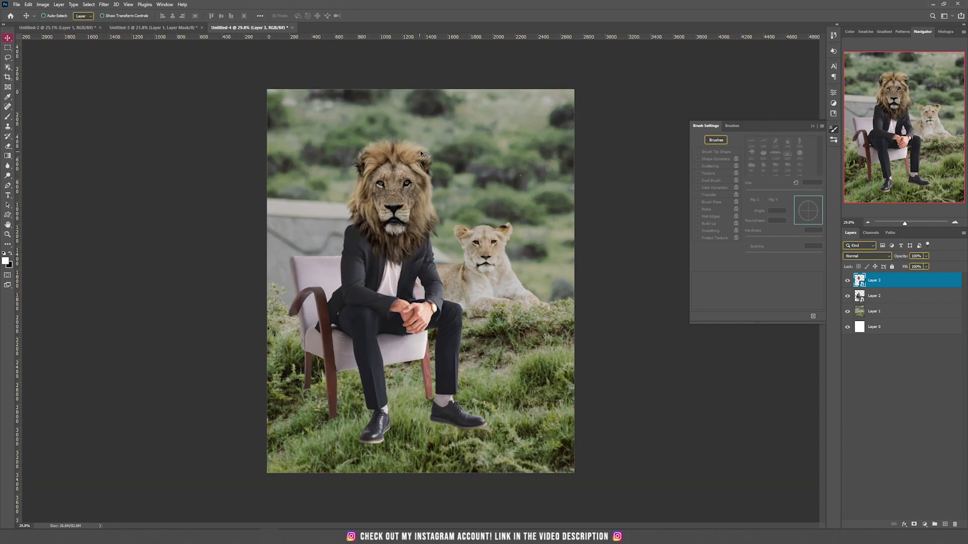
{"action": "scroll", "coordinate": [331, 252], "scroll_direction": "up", "scroll_amount": 3}
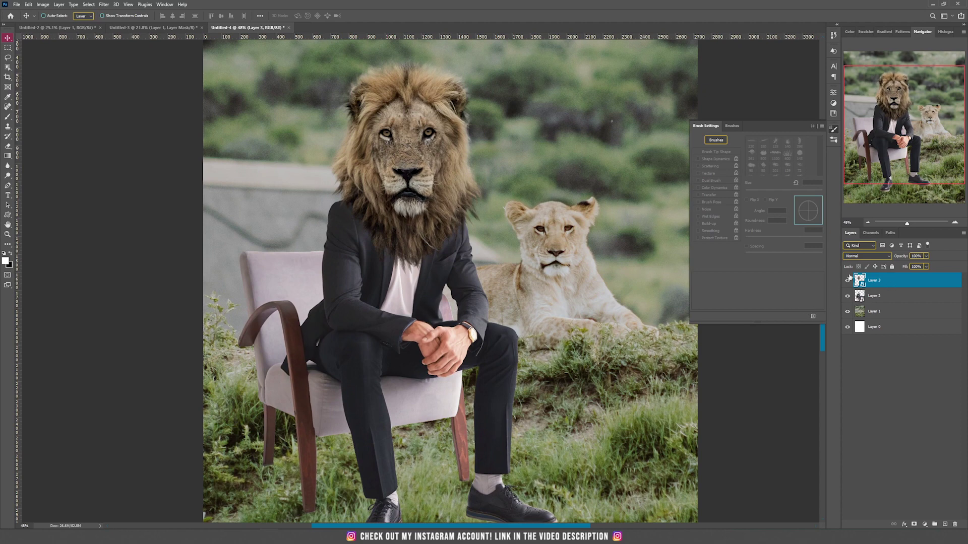
{"action": "left_click", "coordinate": [944, 526], "text": "ctrl"}
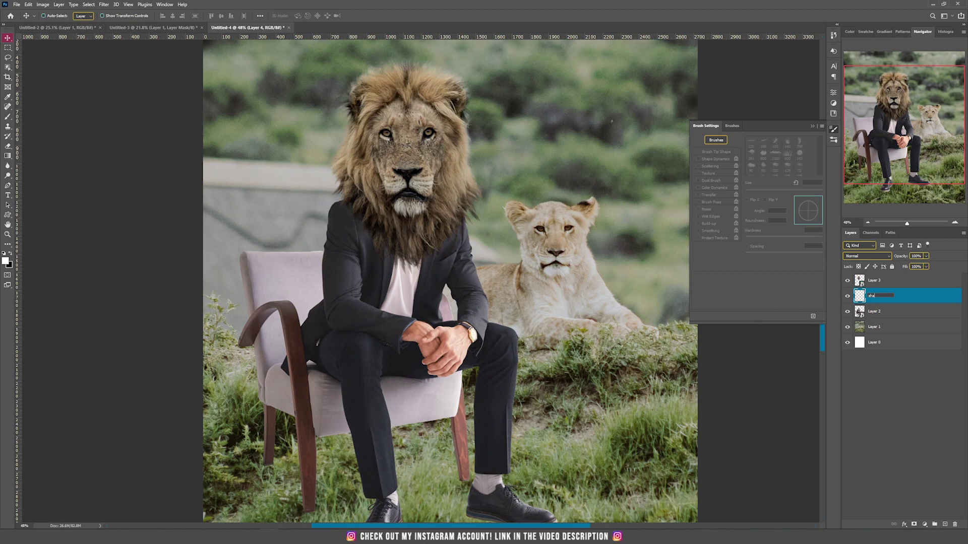
{"action": "left_click", "coordinate": [857, 259]}
{"action": "left_click", "coordinate": [862, 286]}
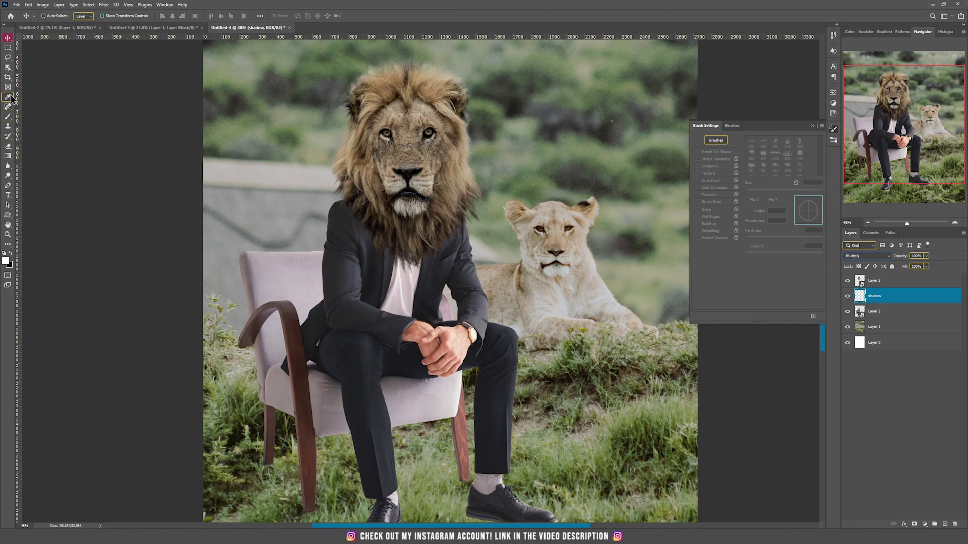
- Paint a black shadow on the man's shirt and jacket beneath the lion's mane with a 250 px soft round brush
{"action": "left_click", "coordinate": [7, 117]}
{"action": "right_click", "coordinate": [391, 218]}
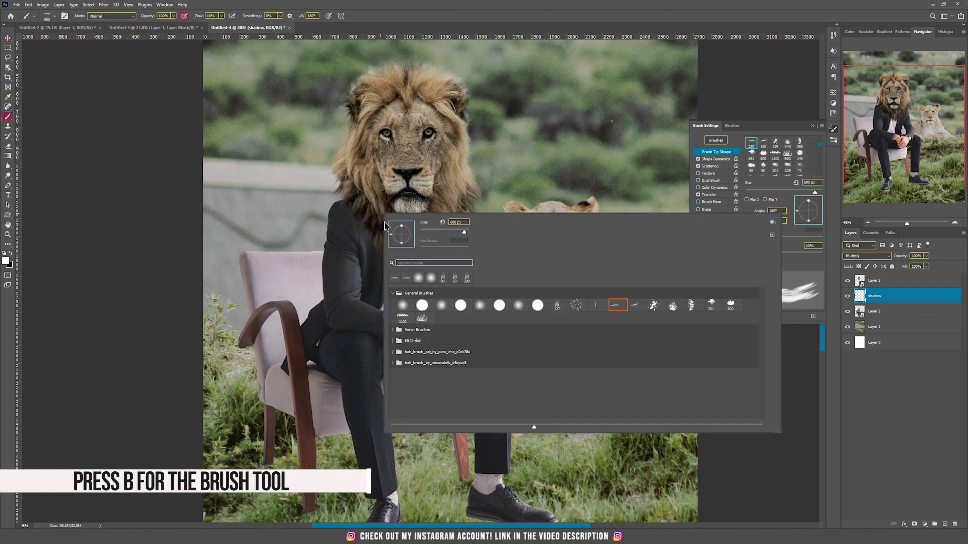
{"action": "left_click", "coordinate": [405, 305]}
{"action": "left_click", "coordinate": [453, 3]}
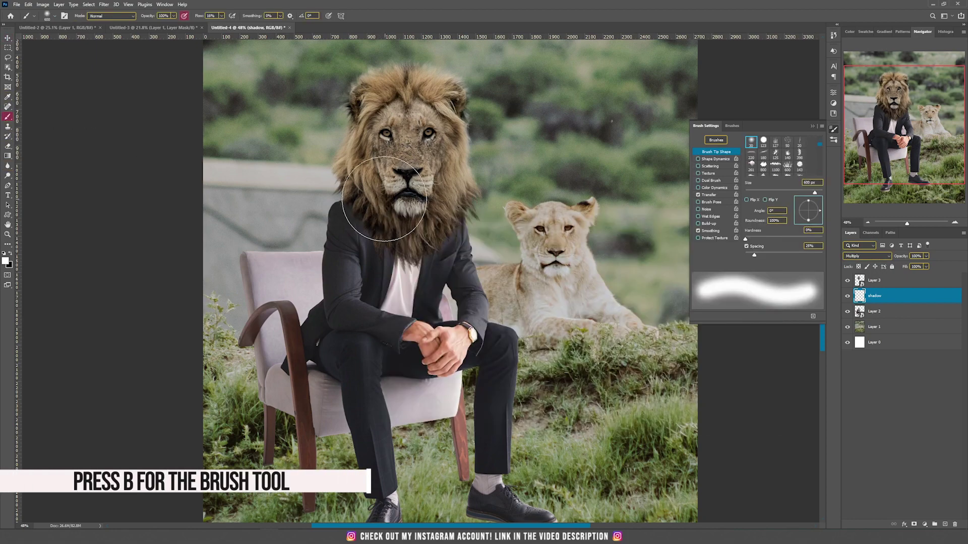
{"action": "key", "text": "["}
{"action": "key", "text": "["}
{"action": "key", "text": "bracketleft"}
{"action": "key", "text": "bracketleft"}
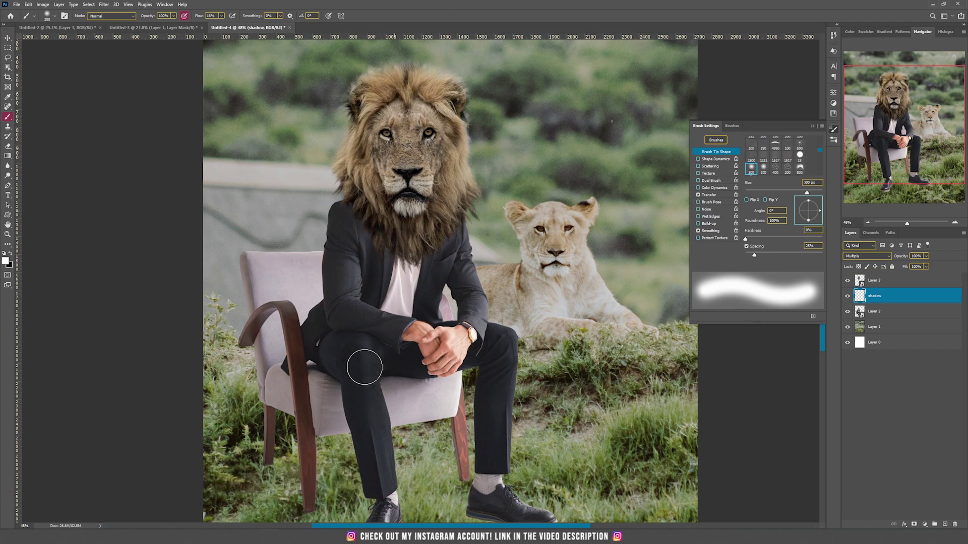
{"action": "key", "text": "bracketleft"}
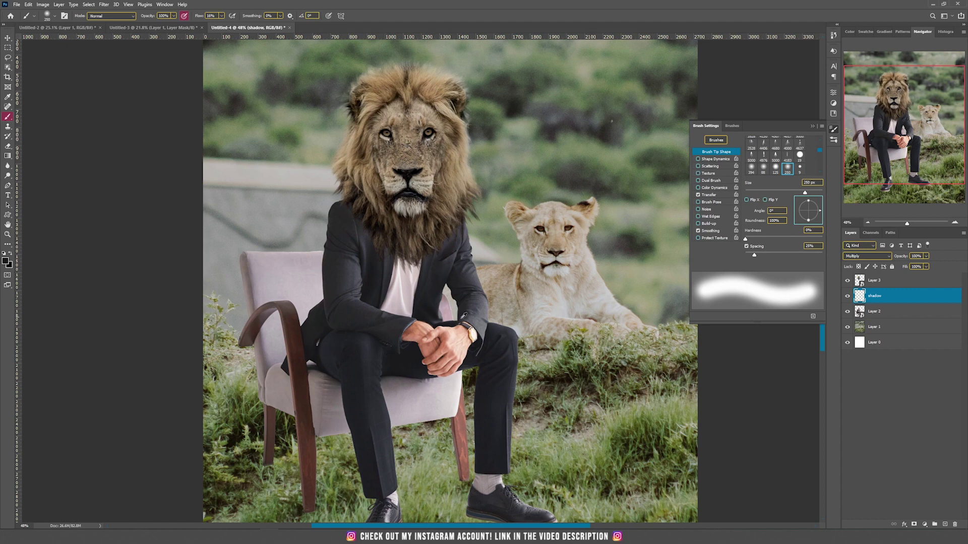
{"action": "mouse_move", "coordinate": [366, 208]}
{"action": "left_mouse_down"}
{"action": "mouse_move", "coordinate": [404, 273]}
{"action": "mouse_move", "coordinate": [428, 233]}
{"action": "mouse_move", "coordinate": [449, 230]}
{"action": "mouse_move", "coordinate": [428, 251]}
{"action": "mouse_move", "coordinate": [424, 243]}
{"action": "mouse_move", "coordinate": [403, 247]}
{"action": "mouse_move", "coordinate": [359, 210]}
{"action": "mouse_move", "coordinate": [420, 268]}
{"action": "mouse_move", "coordinate": [439, 265]}
{"action": "mouse_move", "coordinate": [445, 225]}
{"action": "mouse_move", "coordinate": [431, 245]}
{"action": "mouse_move", "coordinate": [383, 252]}
{"action": "mouse_move", "coordinate": [360, 226]}
{"action": "mouse_move", "coordinate": [412, 280]}
{"action": "mouse_move", "coordinate": [445, 215]}
{"action": "mouse_move", "coordinate": [413, 234]}
{"action": "mouse_move", "coordinate": [368, 219]}
{"action": "mouse_move", "coordinate": [422, 274]}
{"action": "mouse_move", "coordinate": [436, 245]}
{"action": "left_mouse_up"}
- Soften the shadow's edges over the shirt and jacket and remove the excess with a soft 400 px eraser
{"action": "key", "text": "e"}
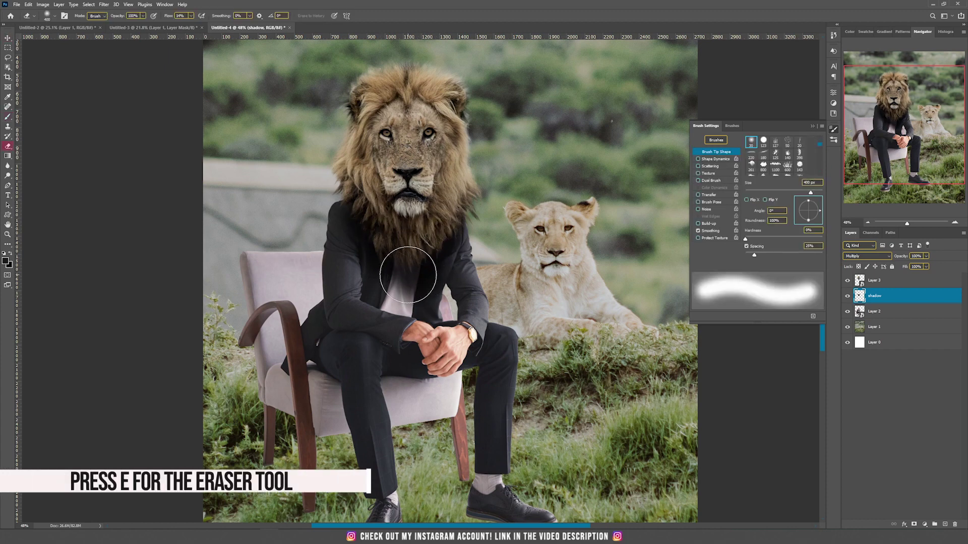
{"action": "mouse_move", "coordinate": [460, 271]}
{"action": "left_mouse_down"}
{"action": "mouse_move", "coordinate": [438, 279]}
{"action": "mouse_move", "coordinate": [393, 325]}
{"action": "left_mouse_up"}
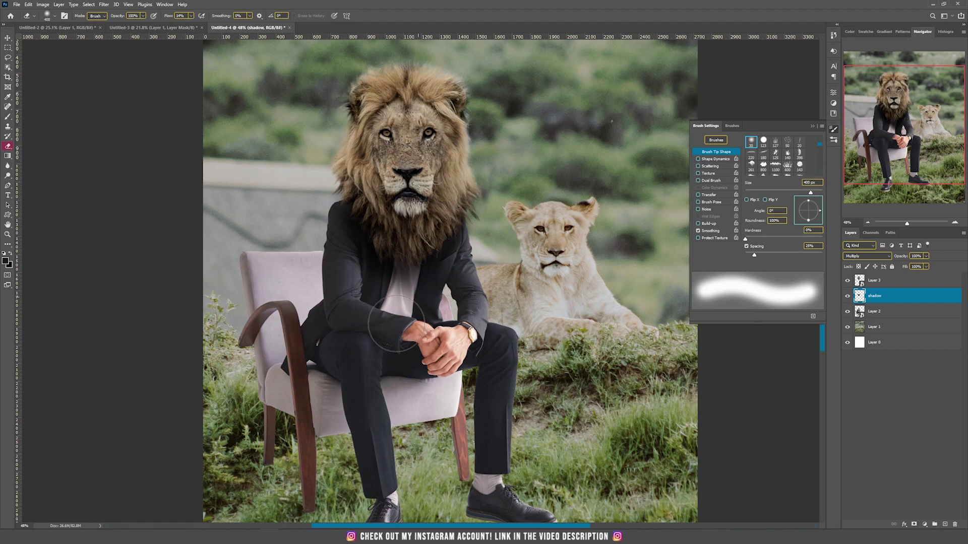
{"action": "mouse_move", "coordinate": [351, 254]}
{"action": "left_mouse_down"}
{"action": "mouse_move", "coordinate": [388, 301]}
{"action": "mouse_move", "coordinate": [491, 236]}
{"action": "left_mouse_up"}
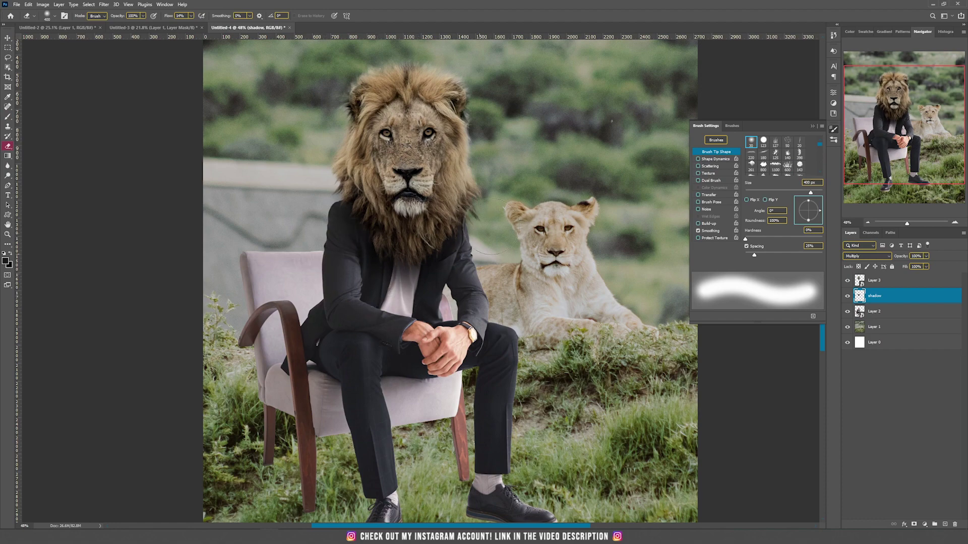
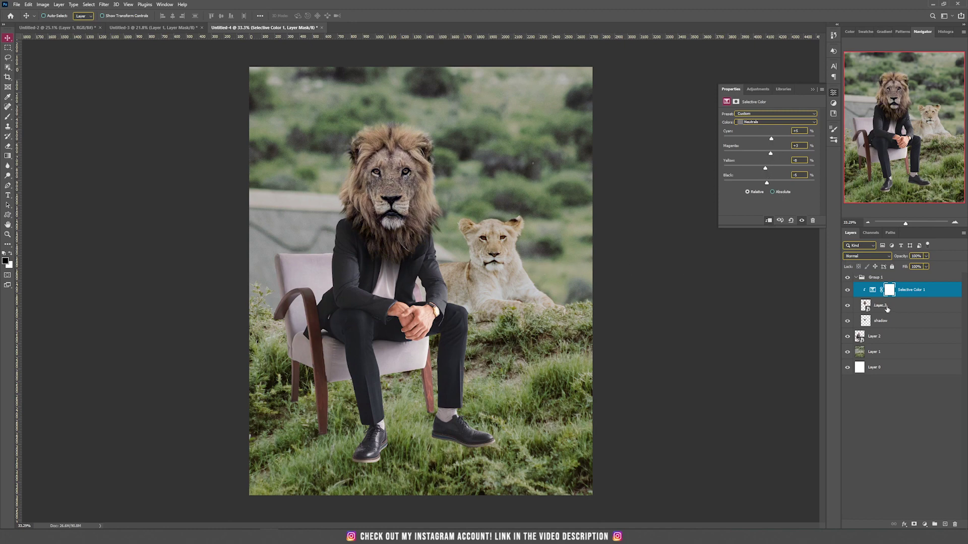
- Put Layer 2 with the seated man into a group of its own and check what the group contains
{"action": "left_click", "coordinate": [890, 341]}
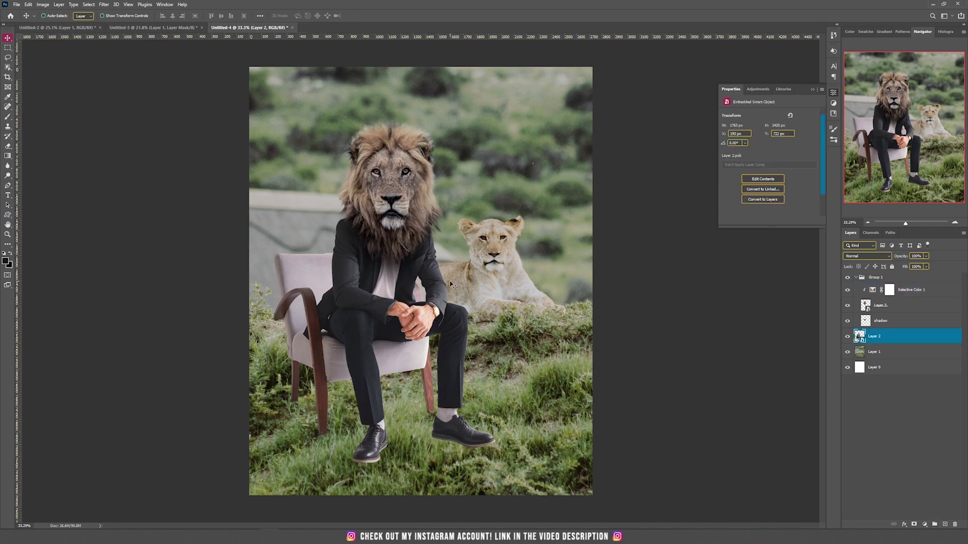
{"action": "left_click", "coordinate": [934, 524]}
{"action": "left_click", "coordinate": [881, 346]}
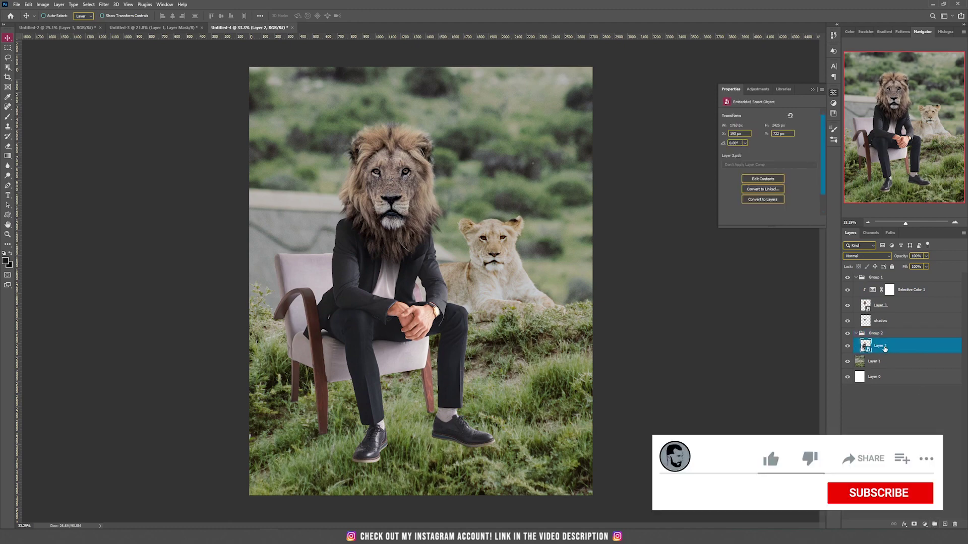
{"action": "left_click", "coordinate": [847, 333]}
{"action": "left_click", "coordinate": [848, 333]}
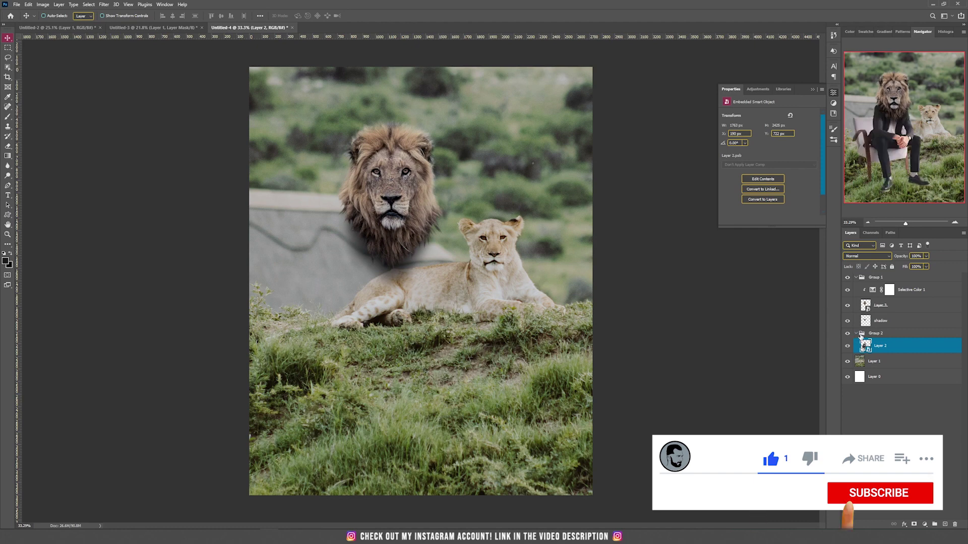
- Collapse the lion head and seated man groups and combine them into one parent group
{"action": "left_click", "coordinate": [856, 334]}
{"action": "left_click", "coordinate": [856, 277]}
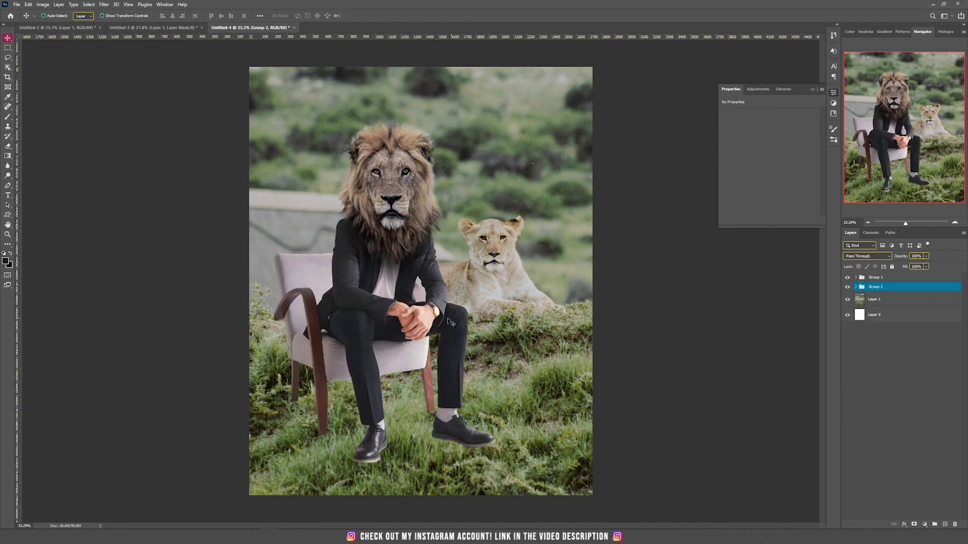
{"action": "left_click", "coordinate": [904, 278], "text": "shift"}
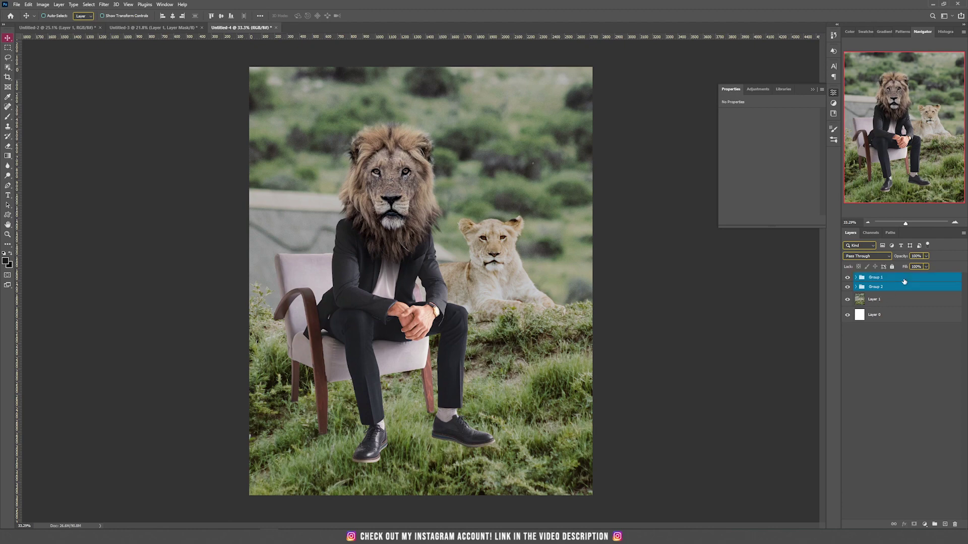
{"action": "left_click", "coordinate": [935, 525]}
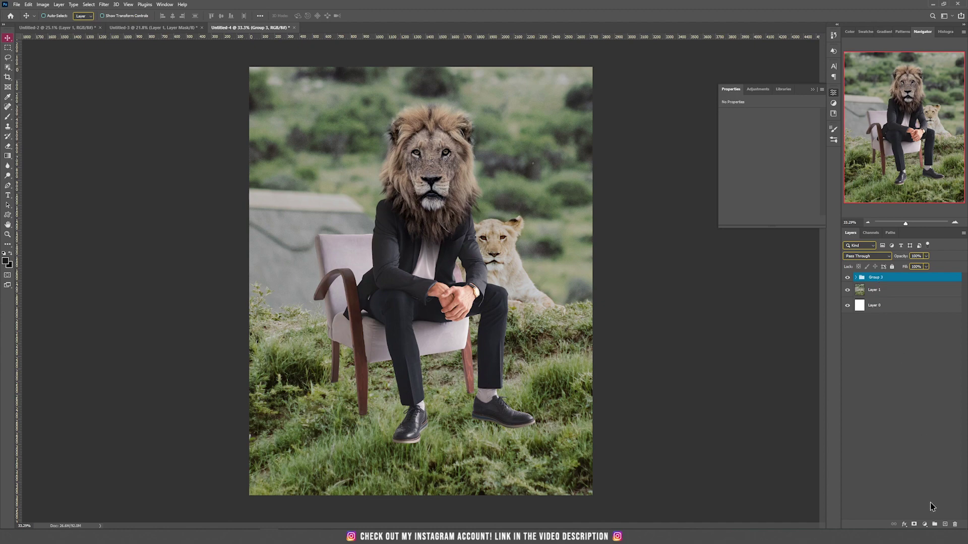
- Add a Selective Color adjustment clipped to Group 3 and set its Neutrals to cyan +8, yellow +6 and black +2
{"action": "left_click", "coordinate": [924, 525]}
{"action": "left_click", "coordinate": [922, 523]}
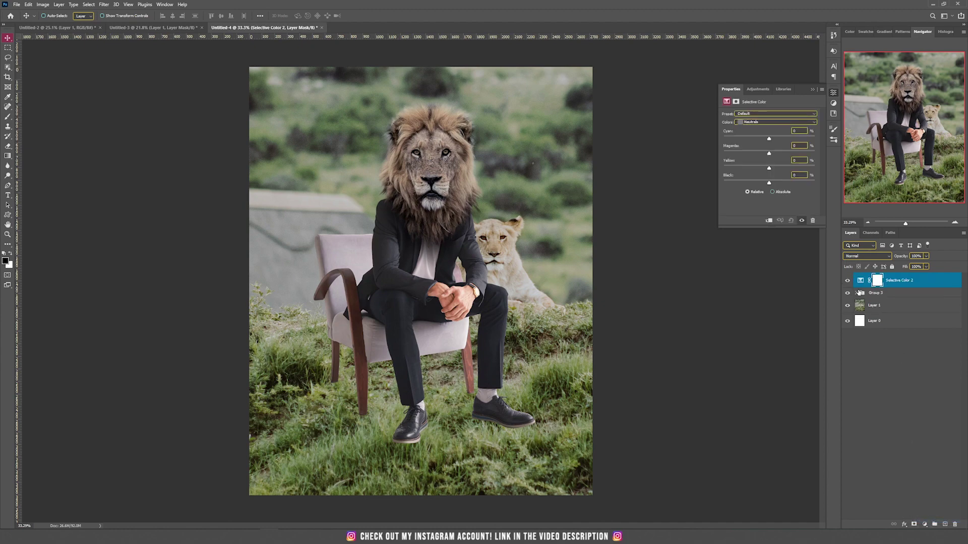
{"action": "left_click", "coordinate": [770, 221]}
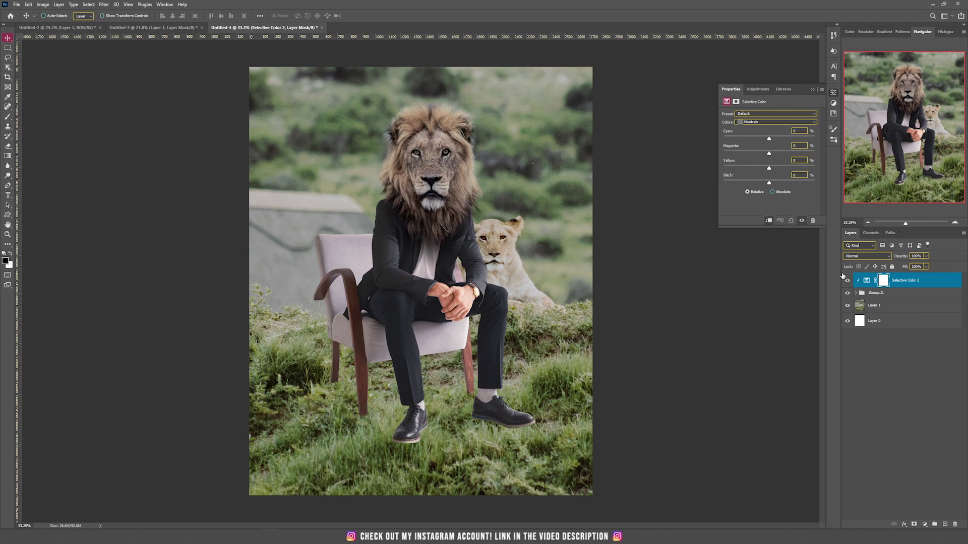
{"action": "left_click", "coordinate": [848, 294]}
{"action": "left_click", "coordinate": [848, 294]}
- Move Group 3 sideways so the lion-headed man sits clear of the lioness, and add a layer mask to the group
{"action": "left_click", "coordinate": [900, 294]}
{"action": "left_click_drag", "start_coordinate": [567, 245], "coordinate": [514, 256]}
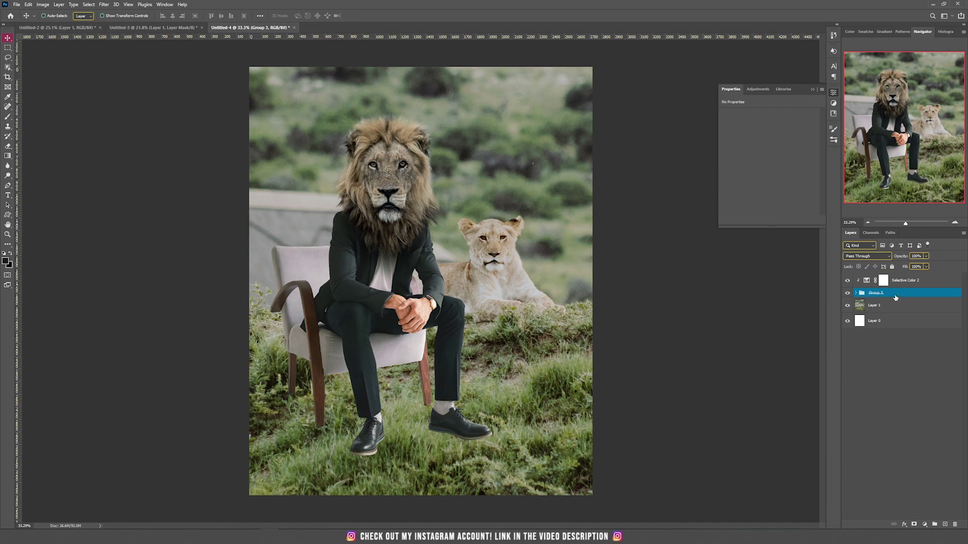
{"action": "left_click", "coordinate": [914, 524]}
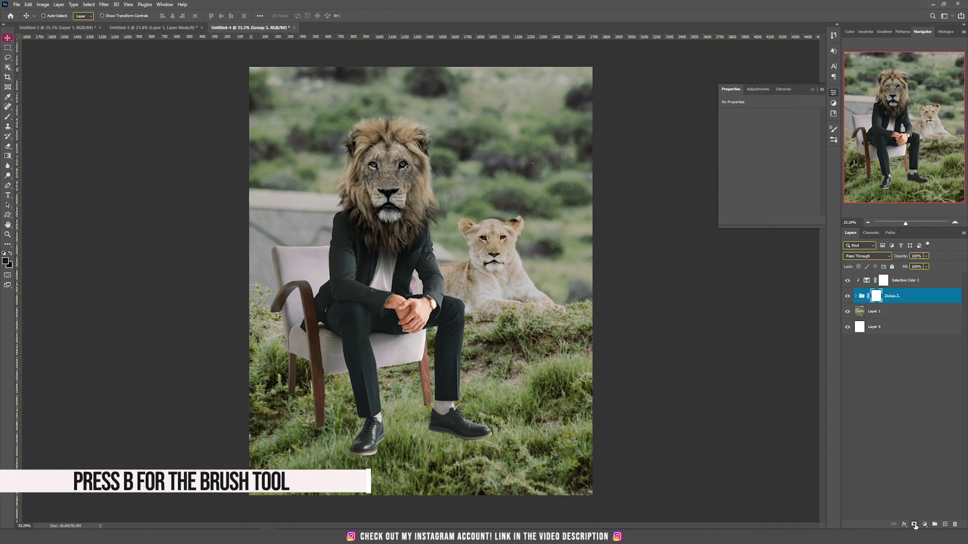
- Choose the grass-shaped brush from General Brushes for the group's mask, enlarge it and set its flow to 100%
{"action": "key", "text": "b"}
{"action": "right_click", "coordinate": [391, 254]}
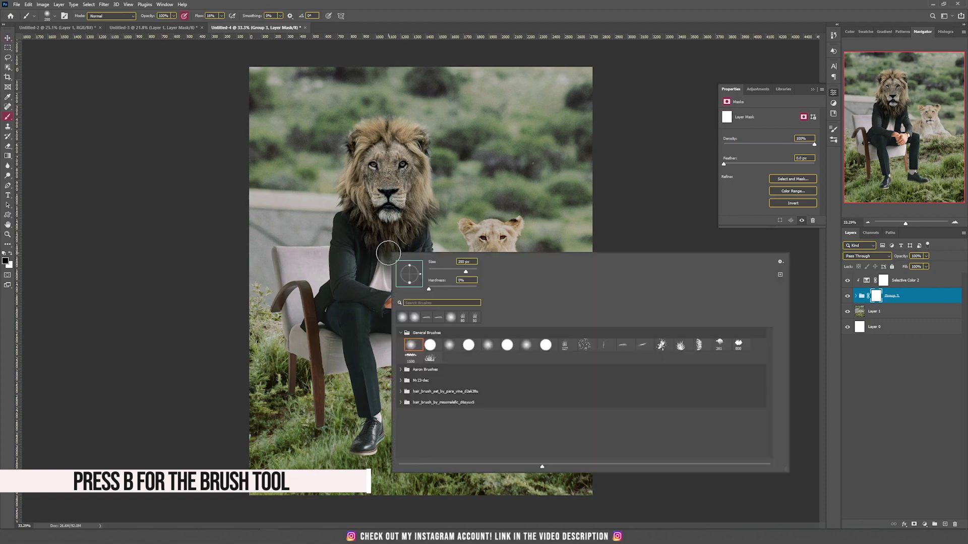
{"action": "left_click", "coordinate": [566, 346]}
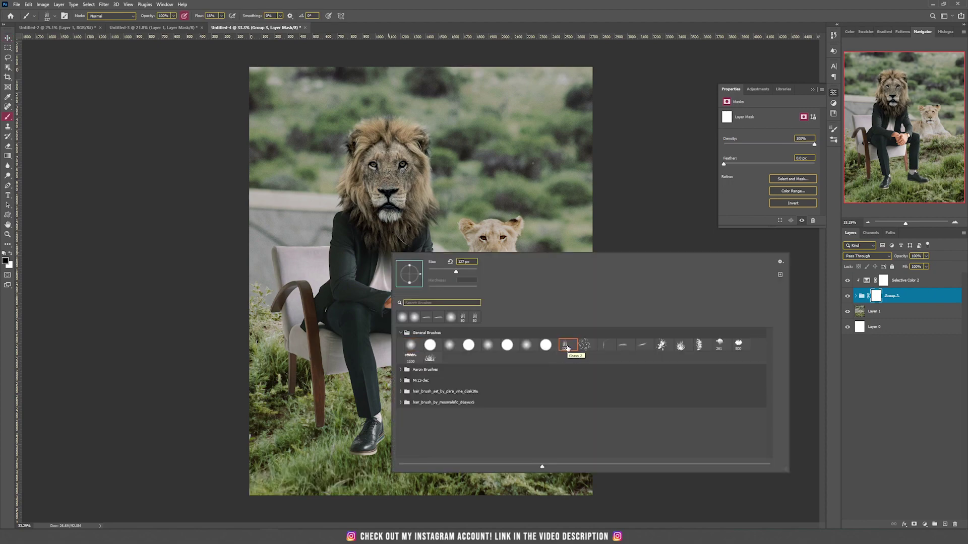
{"action": "left_click", "coordinate": [309, 422]}
{"action": "scroll", "coordinate": [310, 430], "scroll_direction": "up", "scroll_amount": 5}
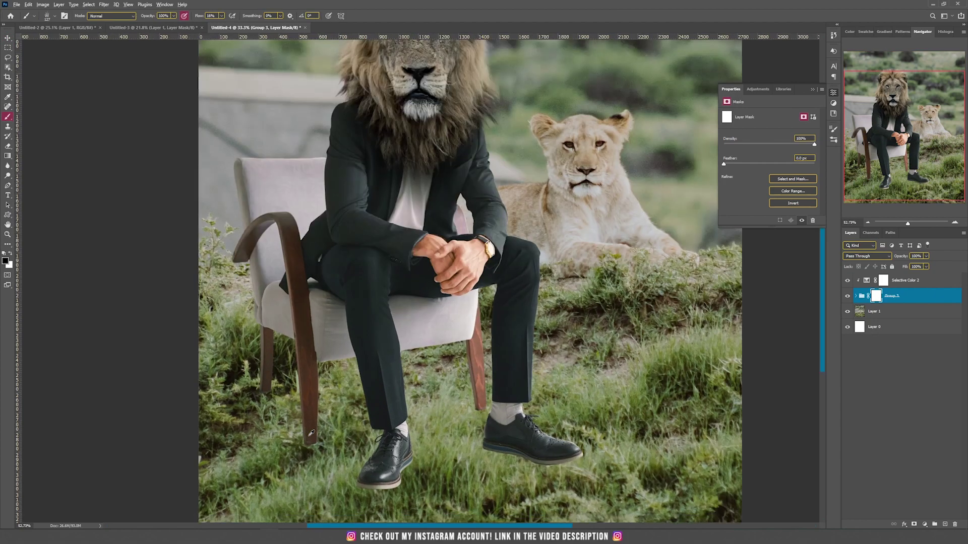
{"action": "left_click_drag", "start_coordinate": [342, 440], "coordinate": [302, 263]}
{"action": "key", "text": "bracketright"}
{"action": "key", "text": "bracketright"}
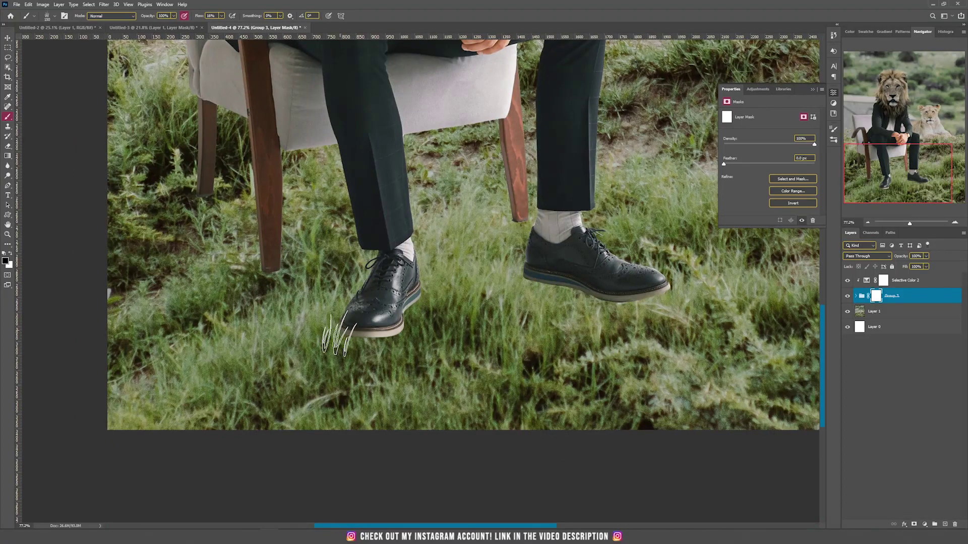
{"action": "left_click", "coordinate": [221, 16]}
{"action": "left_click_drag", "start_coordinate": [222, 24], "coordinate": [302, 26]}
{"action": "left_click", "coordinate": [287, 3]}
- Paint black grass strokes on Group 3's mask to sink the shoe soles and chair leg ends into the grass
{"action": "mouse_move", "coordinate": [367, 344]}
{"action": "left_mouse_down"}
{"action": "mouse_move", "coordinate": [338, 349]}
{"action": "mouse_move", "coordinate": [407, 340]}
{"action": "mouse_move", "coordinate": [307, 336]}
{"action": "mouse_move", "coordinate": [440, 327]}
{"action": "mouse_move", "coordinate": [339, 337]}
{"action": "left_mouse_up"}
{"action": "left_click_drag", "start_coordinate": [526, 298], "coordinate": [657, 289]}
{"action": "left_click_drag", "start_coordinate": [257, 277], "coordinate": [266, 274]}
{"action": "left_click_drag", "start_coordinate": [189, 197], "coordinate": [206, 194]}
{"action": "key", "text": "bracketleft"}
{"action": "key", "text": "bracketleft"}
{"action": "key", "text": "bracketleft"}
{"action": "key", "text": "bracketleft"}
{"action": "key", "text": "bracketleft"}
{"action": "key", "text": "bracketleft"}
{"action": "key", "text": "bracketleft"}
{"action": "key", "text": "bracketleft"}
{"action": "key", "text": "r"}
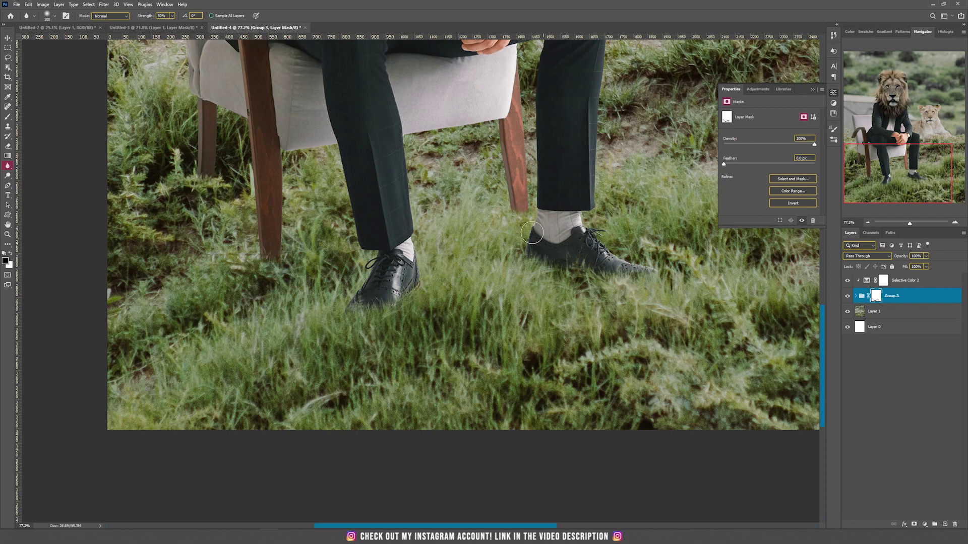
{"action": "scroll", "coordinate": [521, 205], "scroll_direction": "down", "scroll_amount": 5}
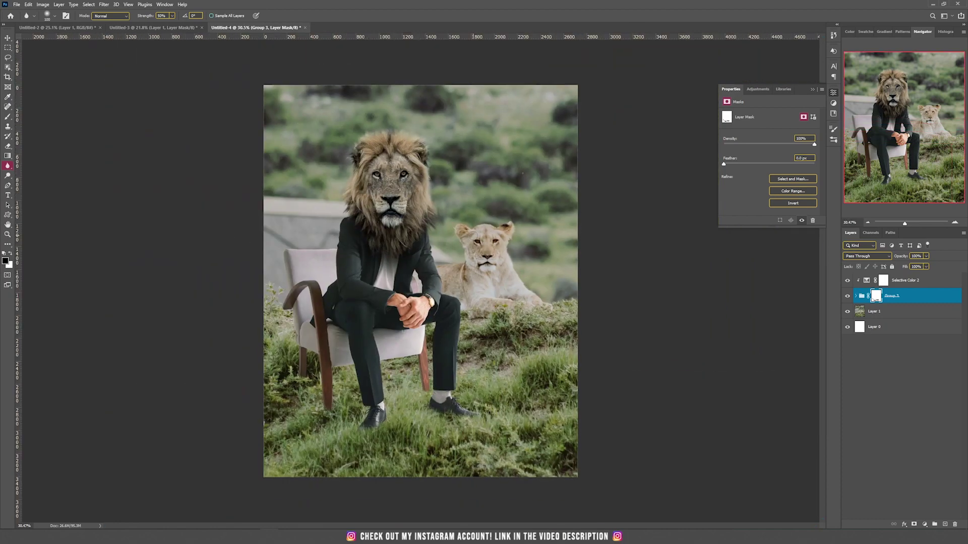
{"action": "key", "text": "v"}
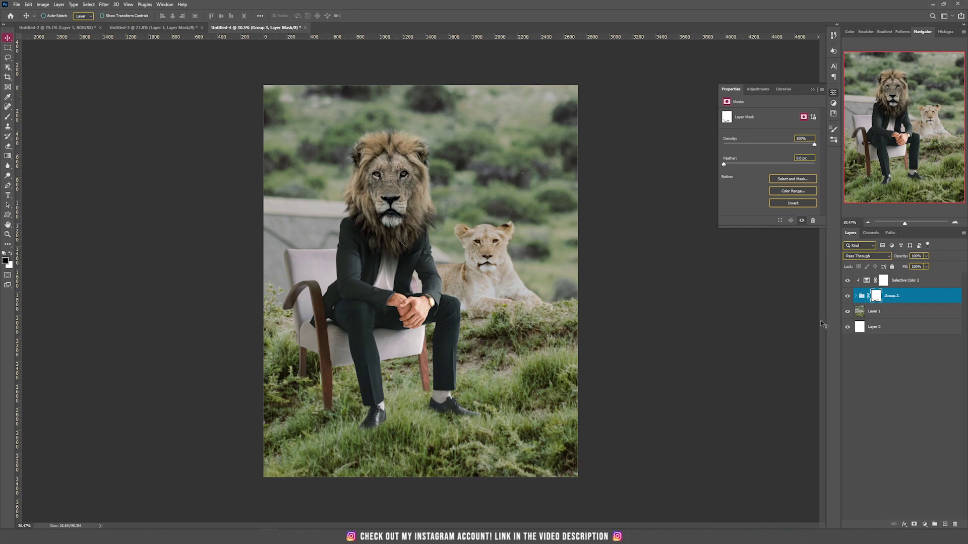
- Add a clipped Brightness/Contrast adjustment above Selective Color 2 with brightness -128, and invert its mask to black
{"action": "left_click", "coordinate": [912, 283]}
{"action": "left_click", "coordinate": [925, 524]}
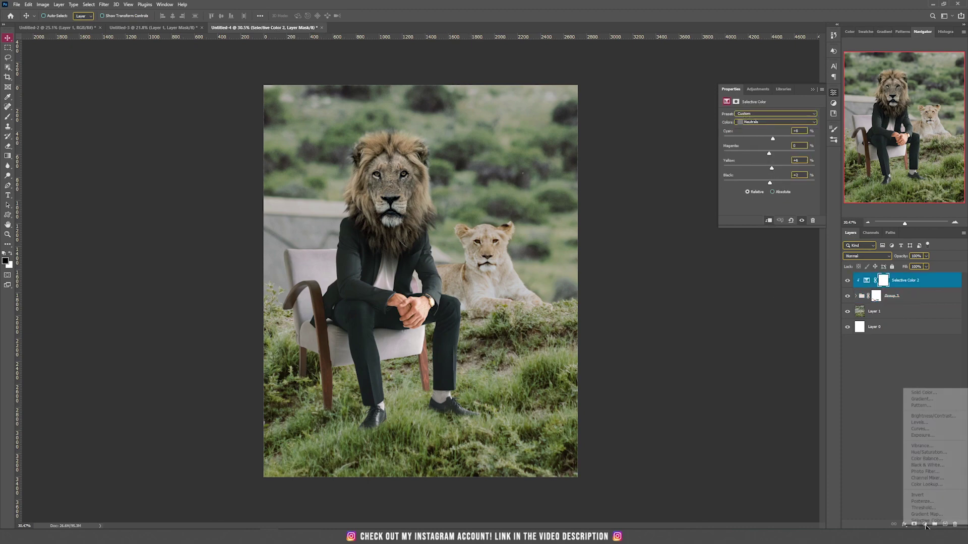
{"action": "left_click", "coordinate": [932, 418]}
{"action": "left_click_drag", "start_coordinate": [769, 135], "coordinate": [730, 135]}
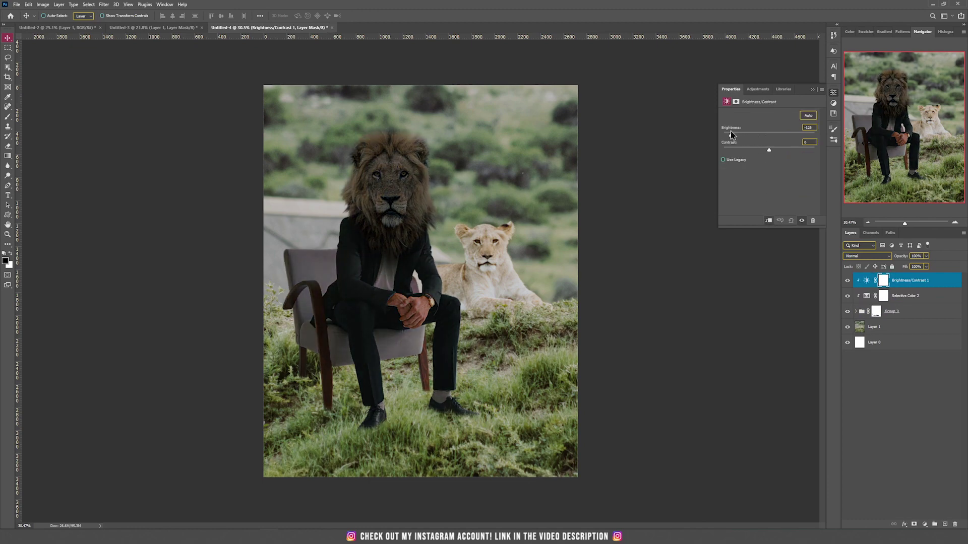
{"action": "left_click", "coordinate": [884, 282]}
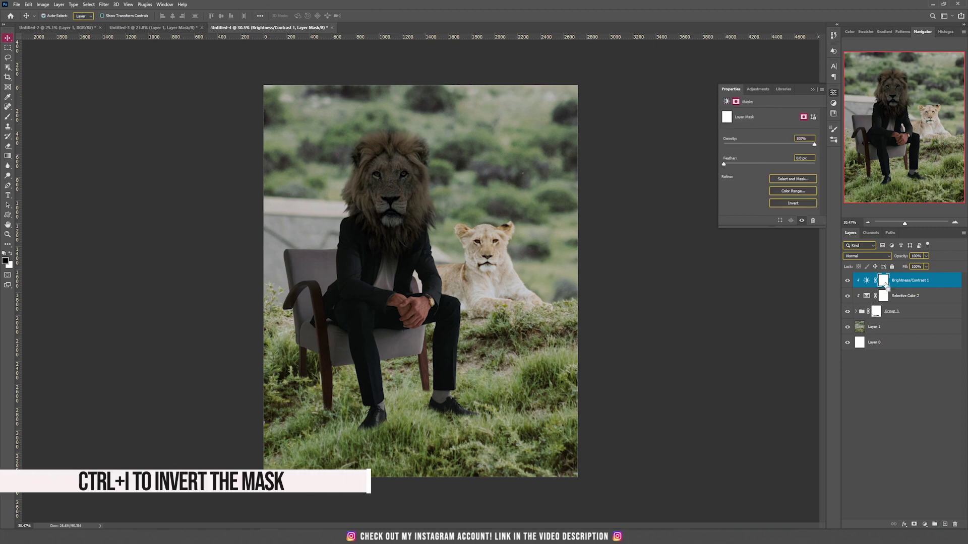
{"action": "key", "text": "ctrl+i"}
- Set up a large soft round brush with white as the foreground colour and 5% flow
{"action": "key", "text": "b"}
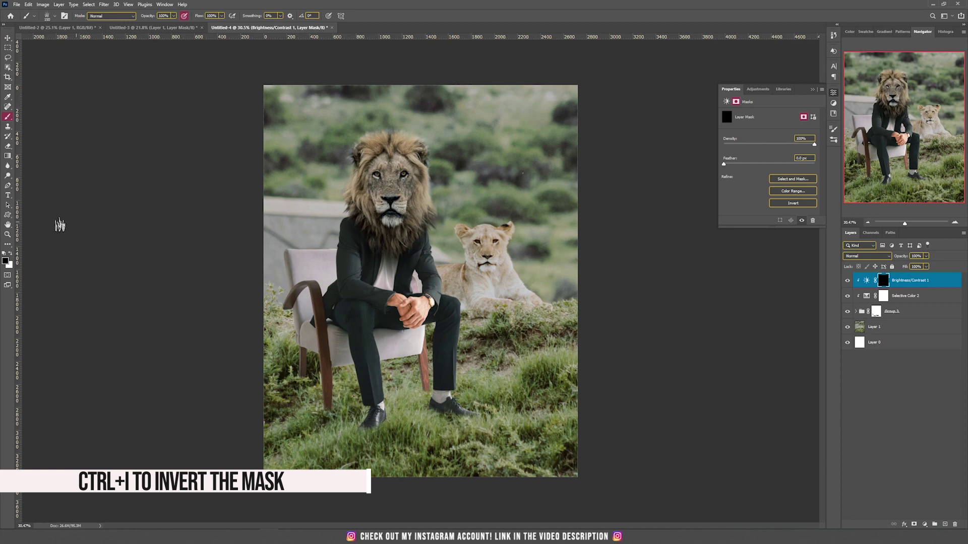
{"action": "right_click", "coordinate": [315, 241]}
{"action": "left_click", "coordinate": [329, 305]}
{"action": "left_click", "coordinate": [401, 116]}
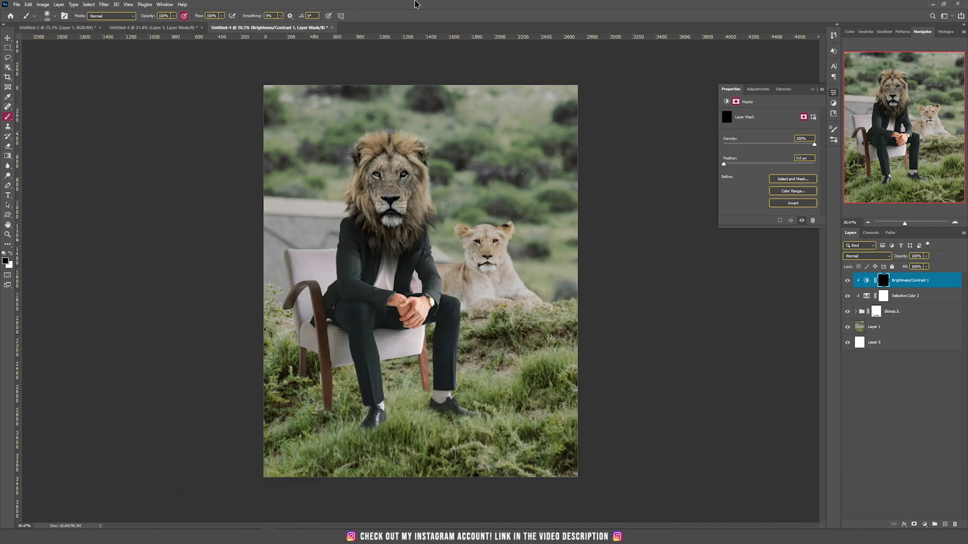
{"action": "key", "text": "bracketright"}
{"action": "key", "text": "bracketright"}
{"action": "key", "text": "bracketright"}
{"action": "key", "text": "bracketright"}
{"action": "key", "text": "x"}
{"action": "left_click", "coordinate": [221, 16]}
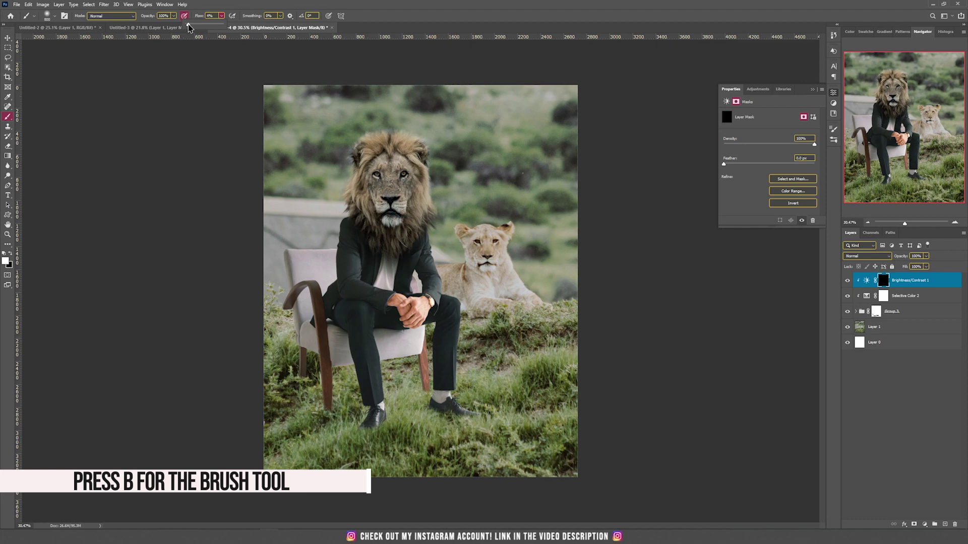
{"action": "left_click_drag", "start_coordinate": [188, 27], "coordinate": [190, 27]}
- Paint white on the Brightness/Contrast 1 mask to darken the chair, the man's body and hands, and the shaded side of the mane
{"action": "mouse_move", "coordinate": [312, 265]}
{"action": "left_mouse_down"}
{"action": "mouse_move", "coordinate": [319, 344]}
{"action": "mouse_move", "coordinate": [405, 358]}
{"action": "mouse_move", "coordinate": [320, 255]}
{"action": "left_mouse_up"}
{"action": "key", "text": "bracketleft"}
{"action": "key", "text": "bracketleft"}
{"action": "key", "text": "bracketleft"}
{"action": "key", "text": "bracketleft"}
{"action": "key", "text": "bracketleft"}
{"action": "mouse_move", "coordinate": [385, 277]}
{"action": "left_mouse_down"}
{"action": "mouse_move", "coordinate": [438, 400]}
{"action": "mouse_move", "coordinate": [405, 308]}
{"action": "left_mouse_up"}
{"action": "key", "text": "bracketright"}
{"action": "key", "text": "bracketright"}
{"action": "key", "text": "bracketright"}
{"action": "mouse_move", "coordinate": [348, 156]}
{"action": "left_mouse_down"}
{"action": "mouse_move", "coordinate": [412, 313]}
{"action": "mouse_move", "coordinate": [426, 310]}
{"action": "left_mouse_up"}
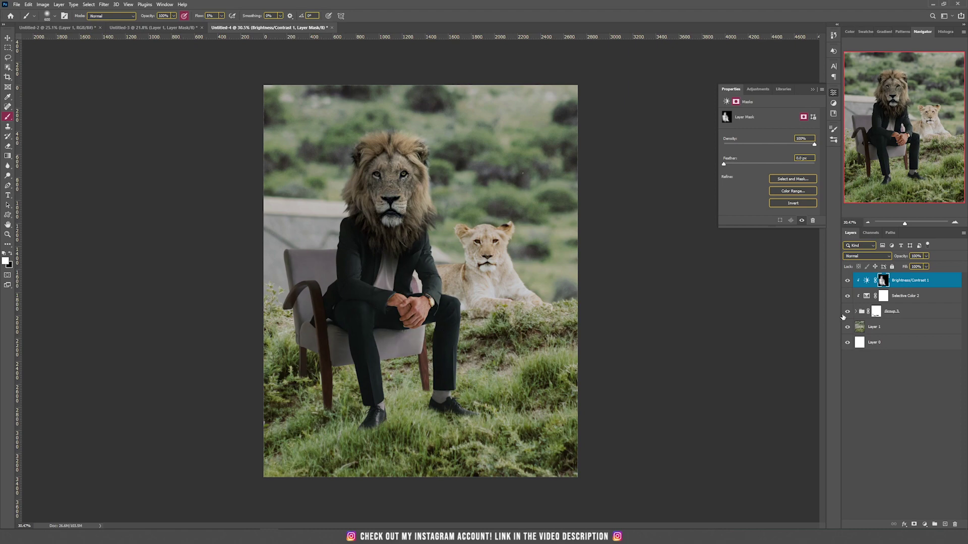
- Add a second clipped Brightness/Contrast adjustment with brightness 60 and invert its mask to black
{"action": "left_click", "coordinate": [926, 526]}
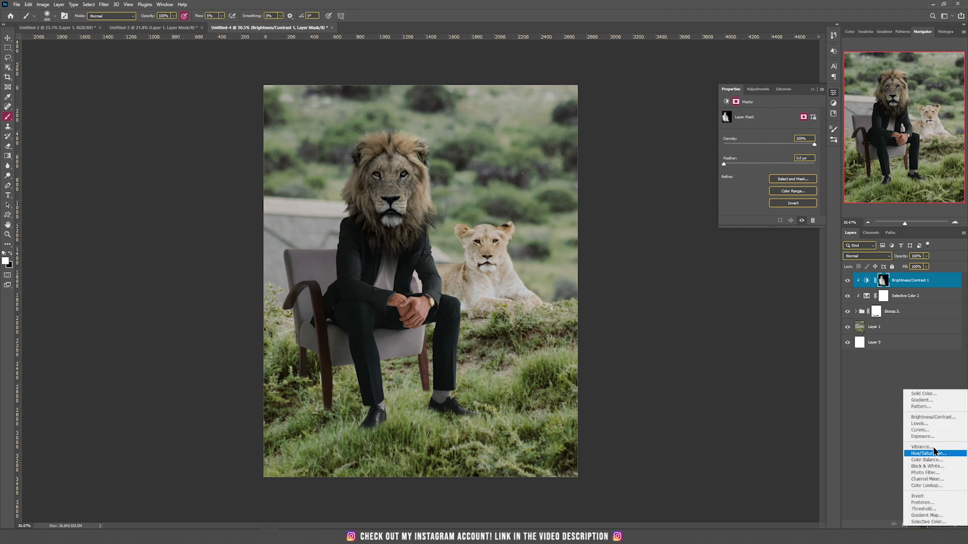
{"action": "left_click", "coordinate": [934, 418]}
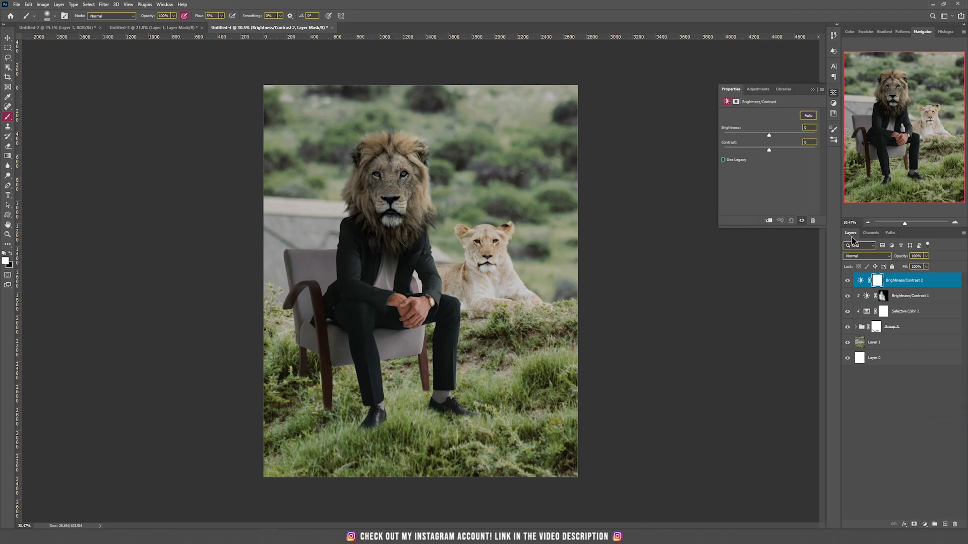
{"action": "left_click", "coordinate": [769, 222]}
{"action": "left_click_drag", "start_coordinate": [773, 134], "coordinate": [788, 134]}
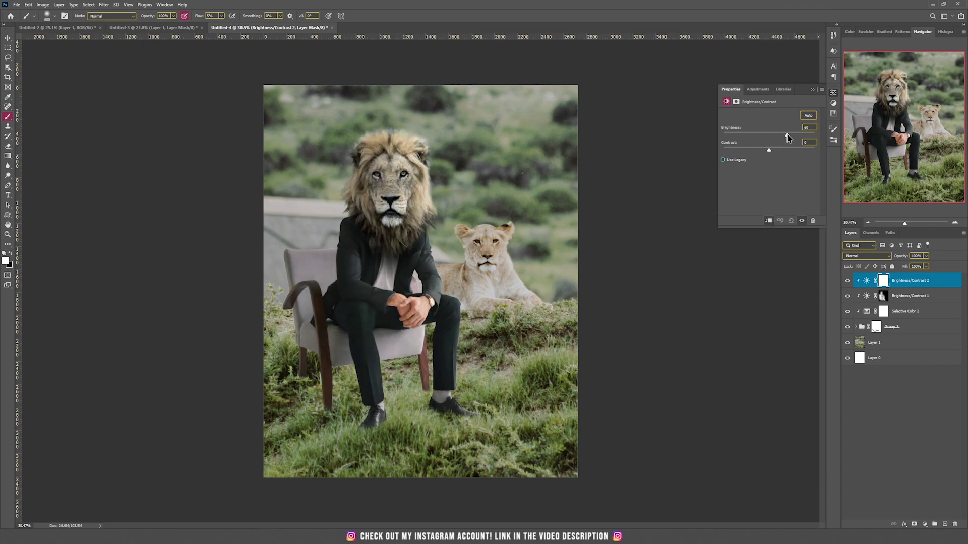
{"action": "left_click", "coordinate": [883, 281]}
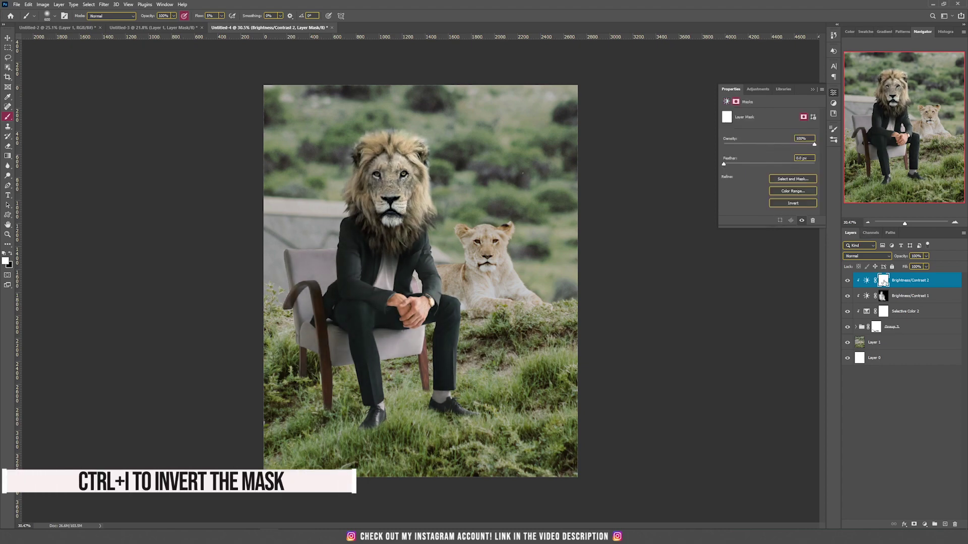
{"action": "key", "text": "ctrl+i"}
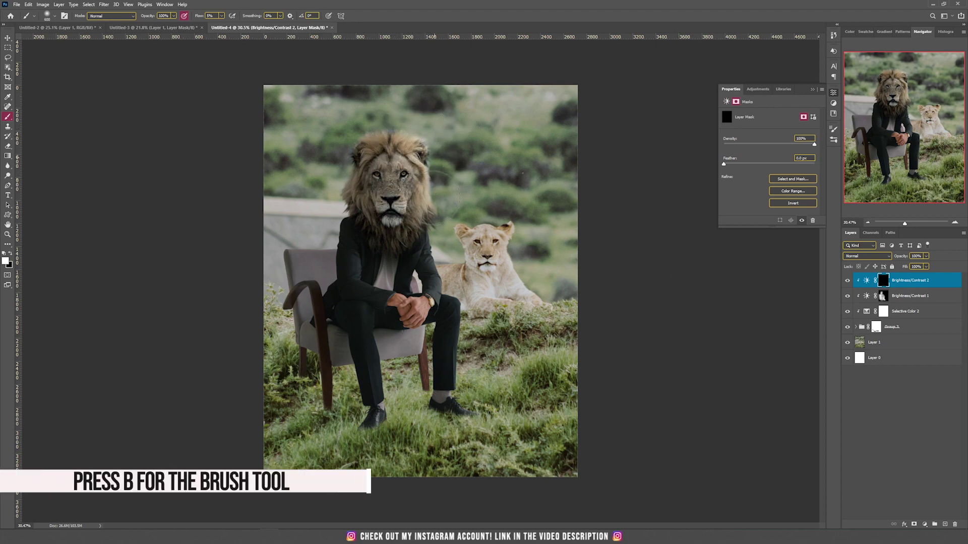
- Paint white on the Brightness/Contrast 2 mask along the lioness-facing side of the mane and suit to brighten it
{"action": "mouse_move", "coordinate": [432, 246]}
{"action": "left_mouse_down"}
{"action": "mouse_move", "coordinate": [422, 236]}
{"action": "mouse_move", "coordinate": [447, 322]}
{"action": "mouse_move", "coordinate": [429, 260]}
{"action": "mouse_move", "coordinate": [435, 215]}
{"action": "mouse_move", "coordinate": [426, 176]}
{"action": "left_mouse_up"}
{"action": "key", "text": "bracketleft"}
{"action": "key", "text": "bracketleft"}
{"action": "key", "text": "bracketleft"}
{"action": "key", "text": "bracketleft"}
{"action": "key", "text": "v"}
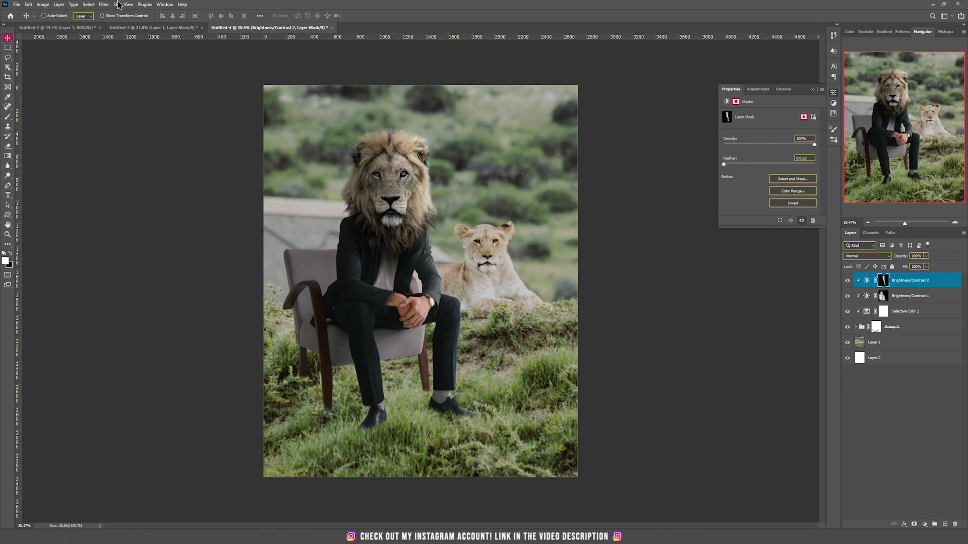
- Create a new Soft Light layer filled with 50% gray and clip it to the adjustments above Group 3
{"action": "left_click", "coordinate": [59, 4]}
{"action": "left_click", "coordinate": [163, 15]}
{"action": "left_click", "coordinate": [449, 191]}
{"action": "left_click", "coordinate": [444, 299]}
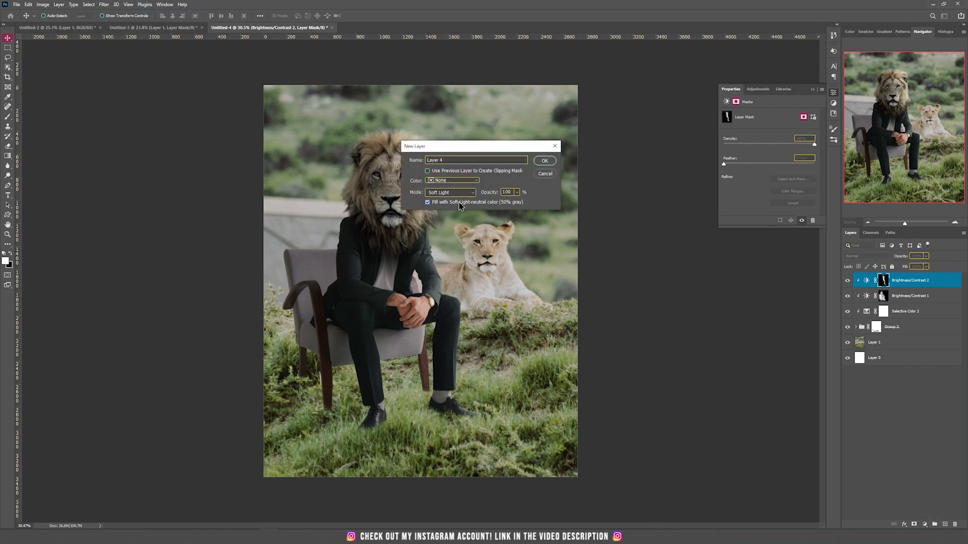
{"action": "left_click", "coordinate": [545, 162]}
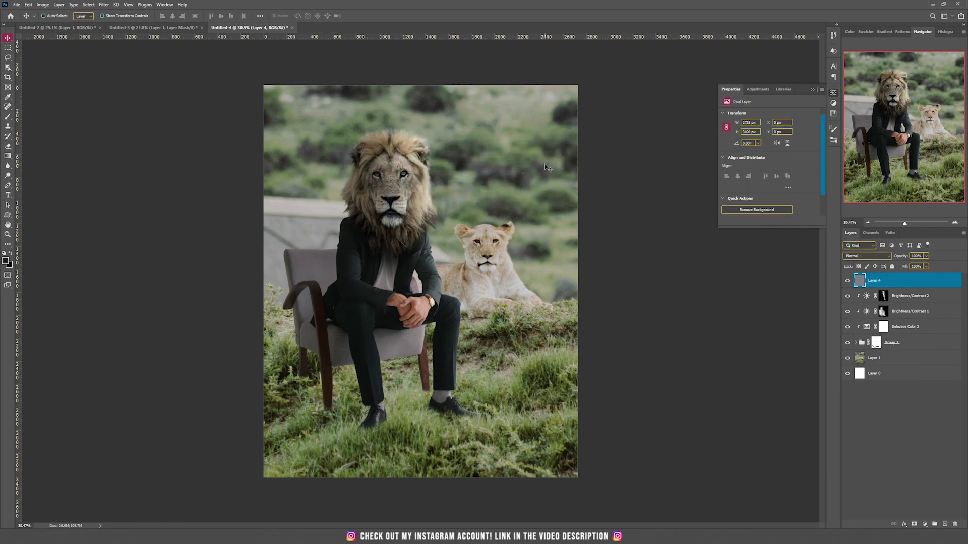
{"action": "left_click", "coordinate": [883, 284], "text": "alt"}
- Paint black on Layer 4 at 5% flow over the chair, jacket, trouser legs and hands to deepen their shadows
{"action": "scroll", "coordinate": [404, 272], "scroll_direction": "up", "scroll_amount": 3}
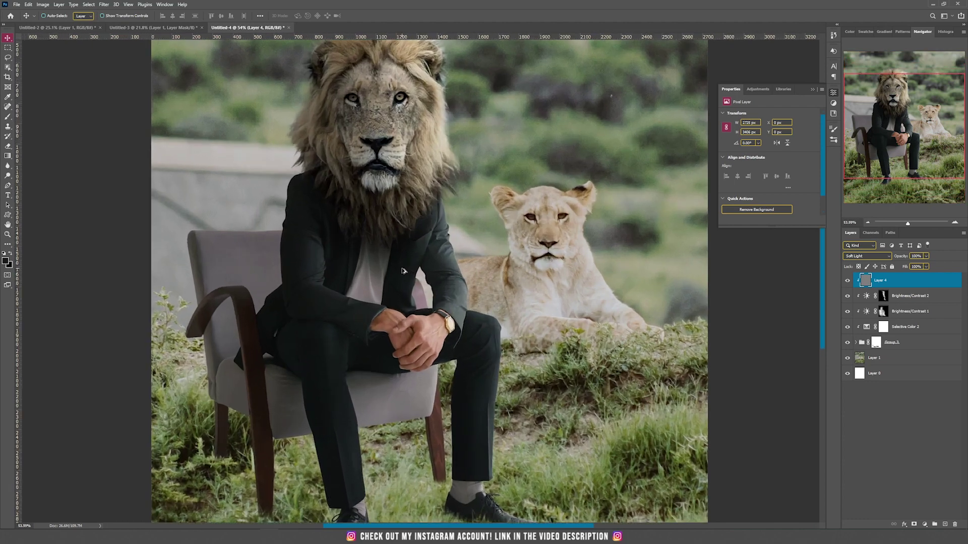
{"action": "key", "text": "b"}
{"action": "key", "text": "bracketleft"}
{"action": "key", "text": "bracketleft"}
{"action": "key", "text": "bracketleft"}
{"action": "key", "text": "bracketleft"}
{"action": "key", "text": "bracketleft"}
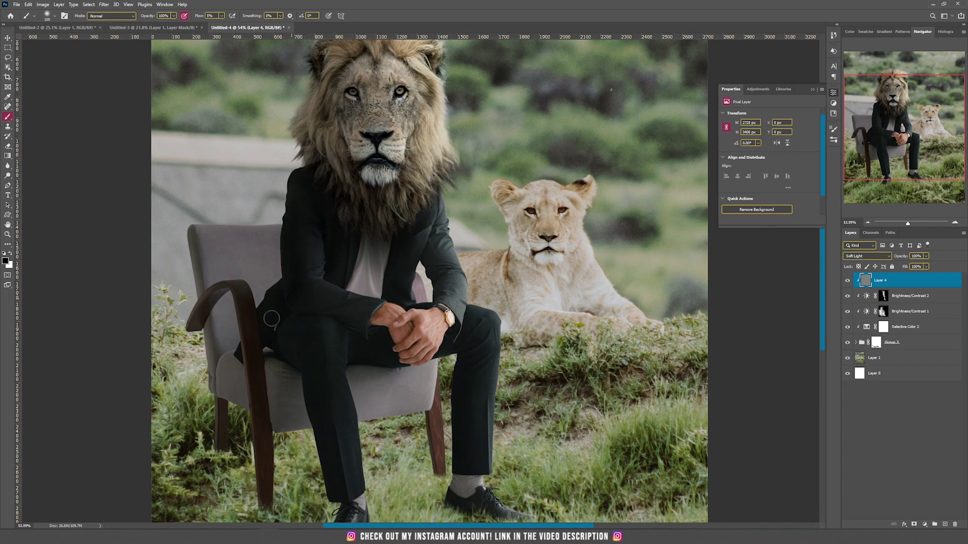
{"action": "key", "text": "bracketright"}
{"action": "key", "text": "bracketright"}
{"action": "key", "text": "bracketright"}
{"action": "key", "text": "bracketright"}
{"action": "mouse_move", "coordinate": [270, 220]}
{"action": "left_mouse_down"}
{"action": "mouse_move", "coordinate": [223, 372]}
{"action": "mouse_move", "coordinate": [328, 340]}
{"action": "left_mouse_up"}
{"action": "left_click_drag", "start_coordinate": [468, 497], "coordinate": [467, 287]}
{"action": "left_click_drag", "start_coordinate": [403, 166], "coordinate": [435, 305]}
{"action": "left_click_drag", "start_coordinate": [386, 308], "coordinate": [453, 326]}
{"action": "scroll", "coordinate": [452, 327], "scroll_direction": "up", "scroll_amount": 3}
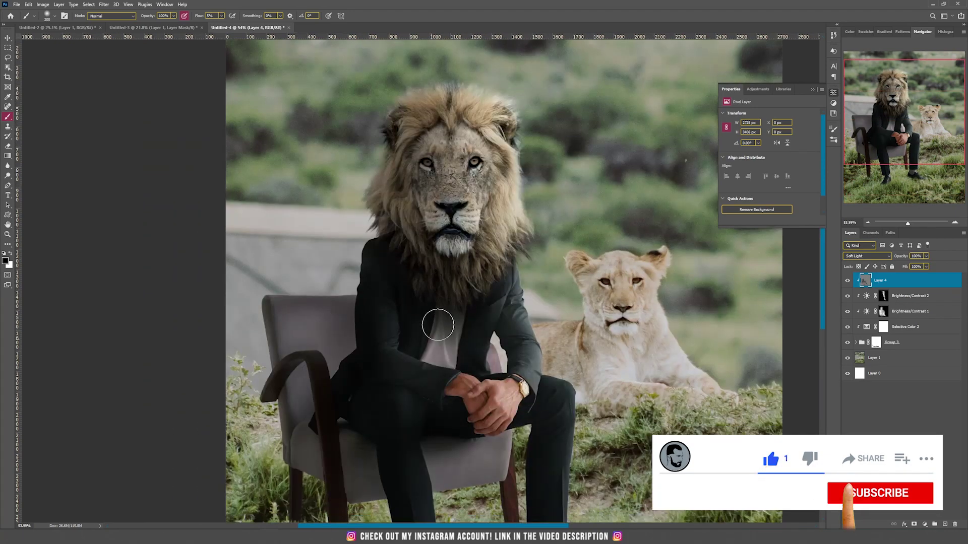
{"action": "key", "text": "bracketleft"}
{"action": "key", "text": "bracketleft"}
{"action": "scroll", "coordinate": [533, 381], "scroll_direction": "down", "scroll_amount": 3}
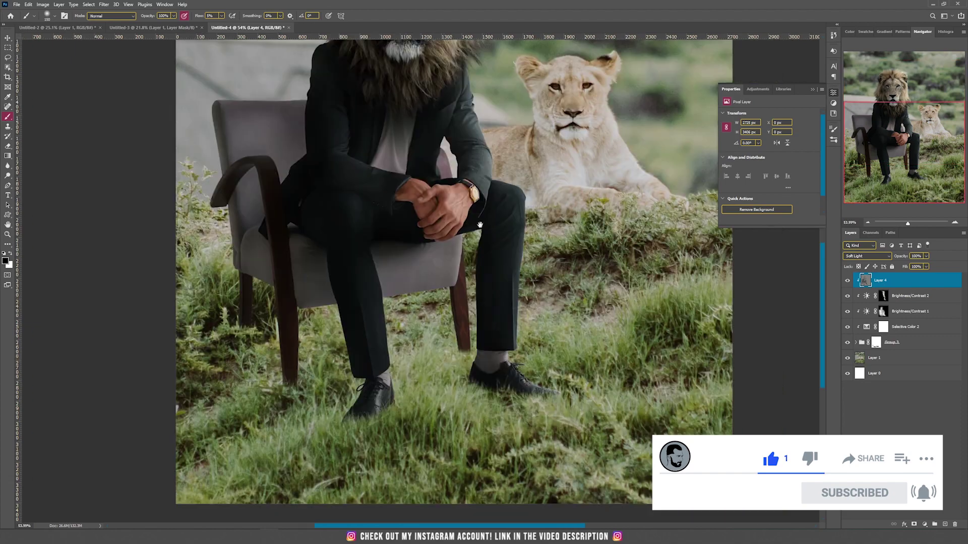
- Expand Group 3 and its subgroups and open the contents of the lion head smart object in Group 1
{"action": "scroll", "coordinate": [504, 312], "scroll_direction": "up", "scroll_amount": 3}
{"action": "scroll", "coordinate": [492, 220], "scroll_direction": "up", "scroll_amount": 5}
{"action": "key", "text": "v"}
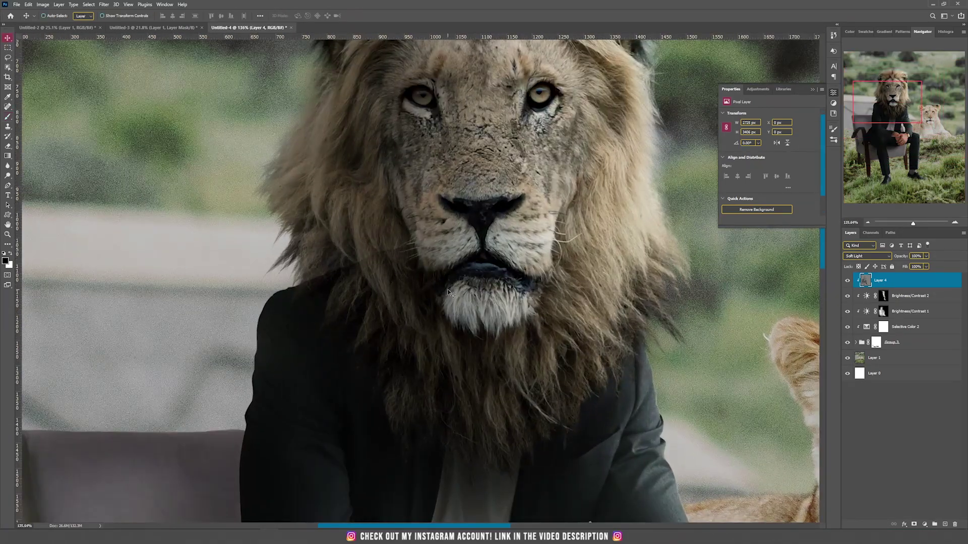
{"action": "left_click", "coordinate": [857, 343]}
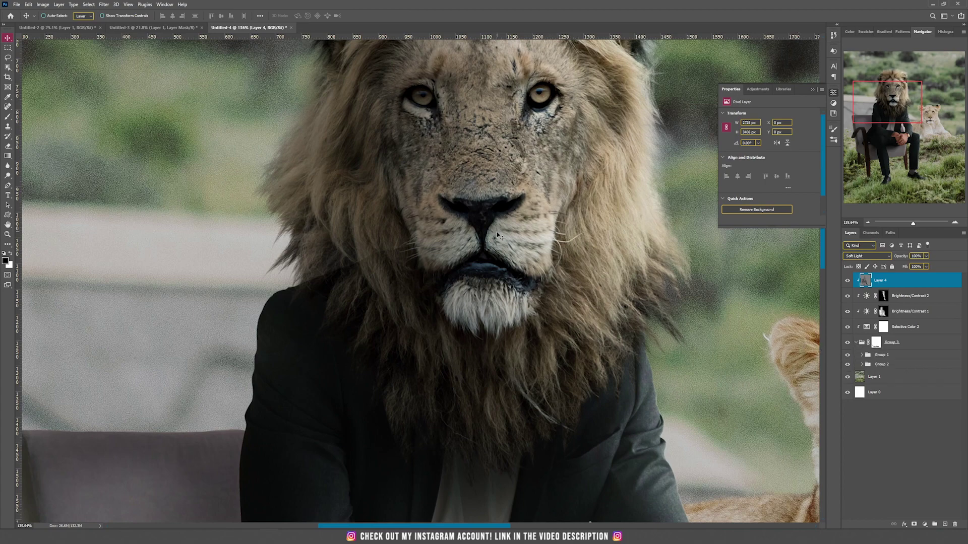
{"action": "left_click", "coordinate": [861, 364]}
{"action": "left_click", "coordinate": [861, 355]}
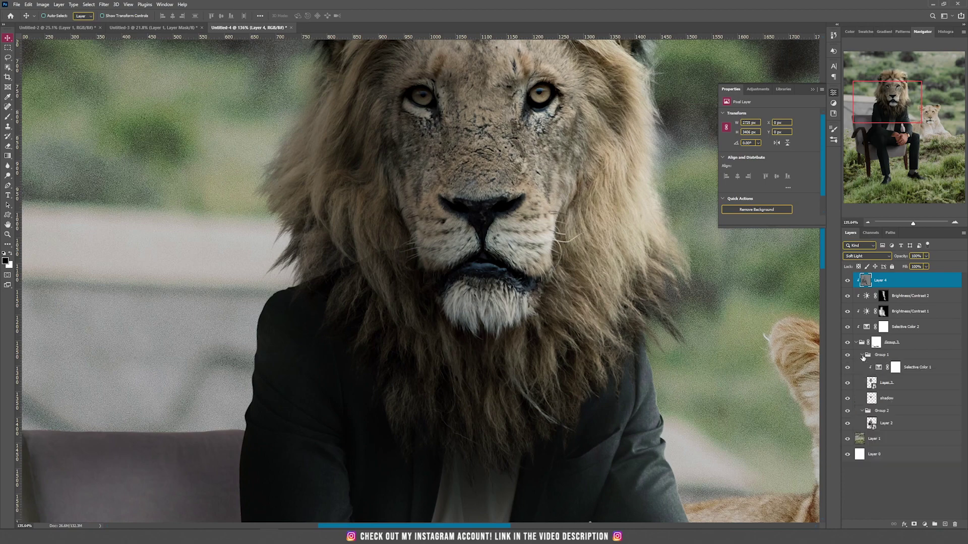
{"action": "double_click", "coordinate": [871, 383]}
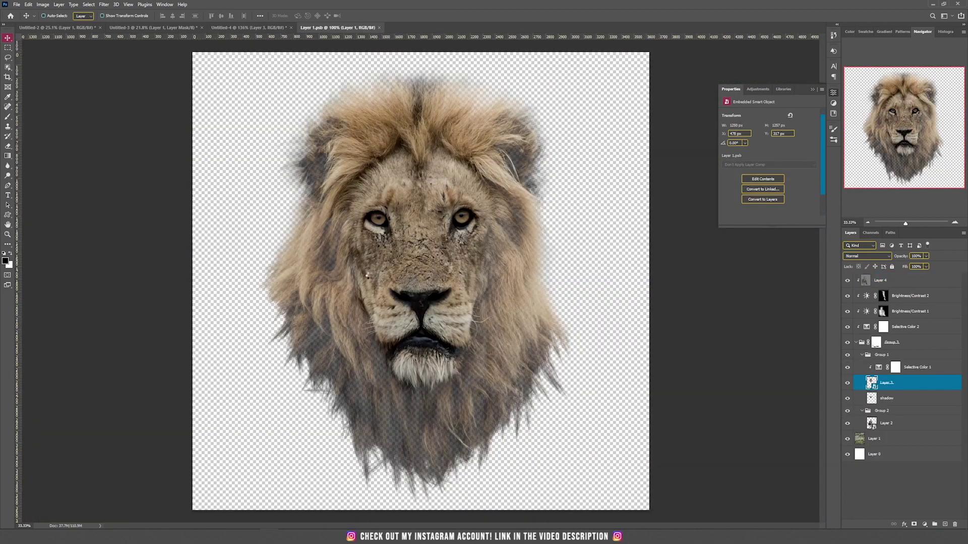
- Set the brush flow to 100% and paint white on the lion's layer mask over the face and inner mane to make them opaque
{"action": "scroll", "coordinate": [304, 344], "scroll_direction": "up", "scroll_amount": 3}
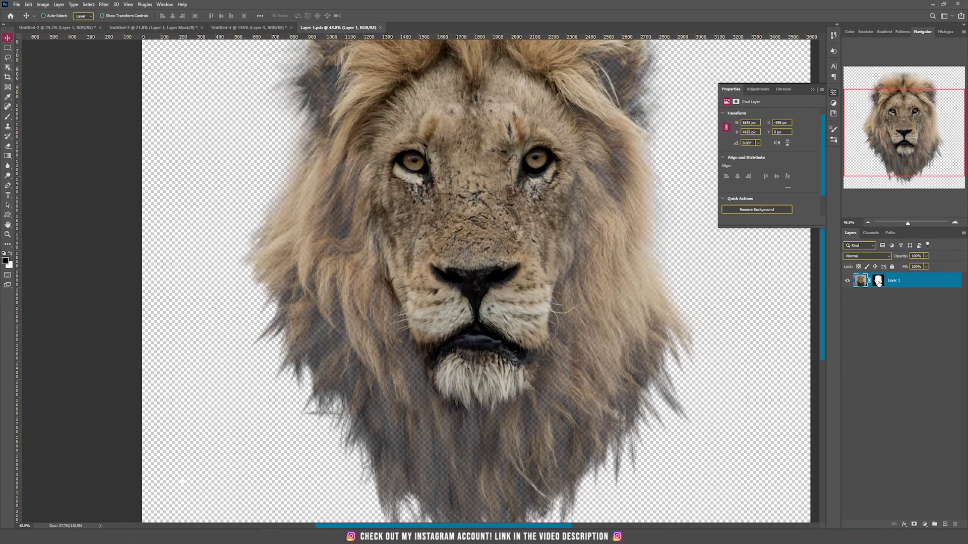
{"action": "left_click", "coordinate": [878, 282]}
{"action": "key", "text": "b"}
{"action": "left_click", "coordinate": [221, 15]}
{"action": "left_click_drag", "start_coordinate": [219, 24], "coordinate": [259, 26]}
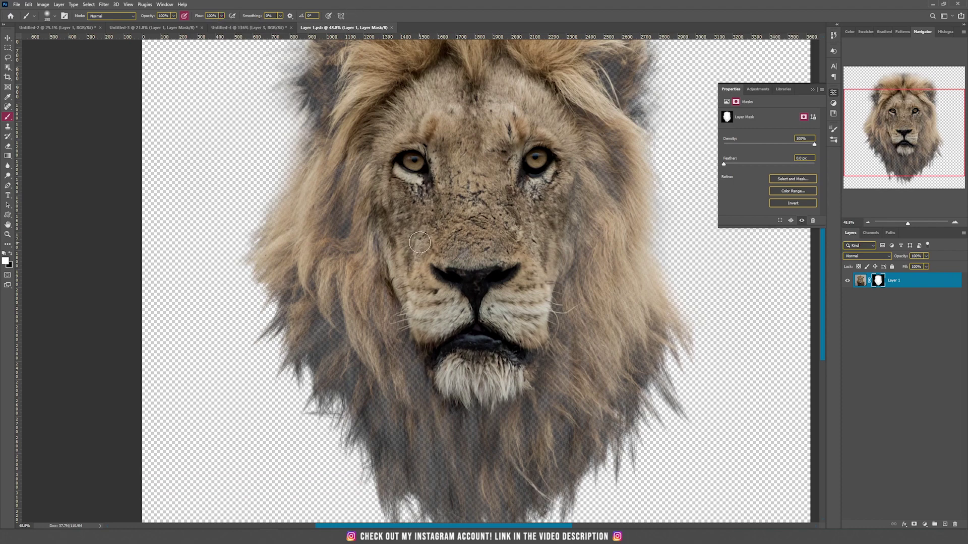
{"action": "key", "text": "bracketright"}
{"action": "key", "text": "bracketright"}
{"action": "key", "text": "bracketright"}
{"action": "key", "text": "bracketright"}
{"action": "mouse_move", "coordinate": [385, 277]}
{"action": "left_mouse_down"}
{"action": "mouse_move", "coordinate": [353, 249]}
{"action": "mouse_move", "coordinate": [607, 166]}
{"action": "left_mouse_up"}
{"action": "mouse_move", "coordinate": [335, 184]}
{"action": "left_mouse_down"}
{"action": "mouse_move", "coordinate": [348, 319]}
{"action": "mouse_move", "coordinate": [386, 404]}
{"action": "left_mouse_up"}
{"action": "mouse_move", "coordinate": [446, 207]}
{"action": "left_mouse_down"}
{"action": "mouse_move", "coordinate": [471, 337]}
{"action": "mouse_move", "coordinate": [485, 196]}
{"action": "mouse_move", "coordinate": [465, 127]}
{"action": "left_mouse_up"}
- Reduce the brush flow to 13% and paint white on the mask over the lower mane to partly restore it
{"action": "left_click", "coordinate": [221, 15]}
{"action": "left_click_drag", "start_coordinate": [260, 27], "coordinate": [228, 26]}
{"action": "key", "text": "bracketleft"}
{"action": "mouse_move", "coordinate": [328, 303]}
{"action": "left_mouse_down"}
{"action": "mouse_move", "coordinate": [407, 387]}
{"action": "mouse_move", "coordinate": [321, 293]}
{"action": "mouse_move", "coordinate": [425, 386]}
{"action": "mouse_move", "coordinate": [463, 449]}
{"action": "left_mouse_up"}
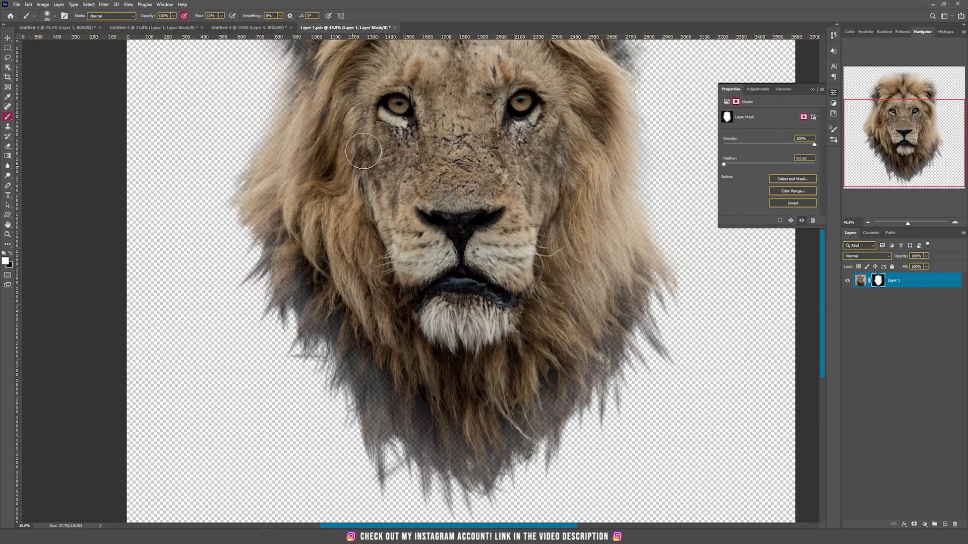
- Save the lion head smart object and return to the Untitled-4 composite to check the mane
{"action": "key", "text": "ctrl+s"}
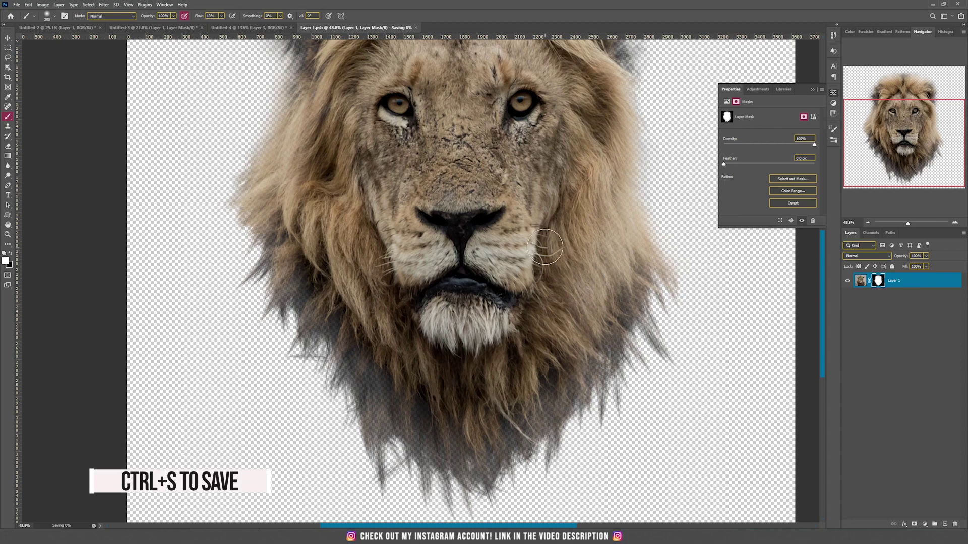
{"action": "left_click", "coordinate": [235, 28]}
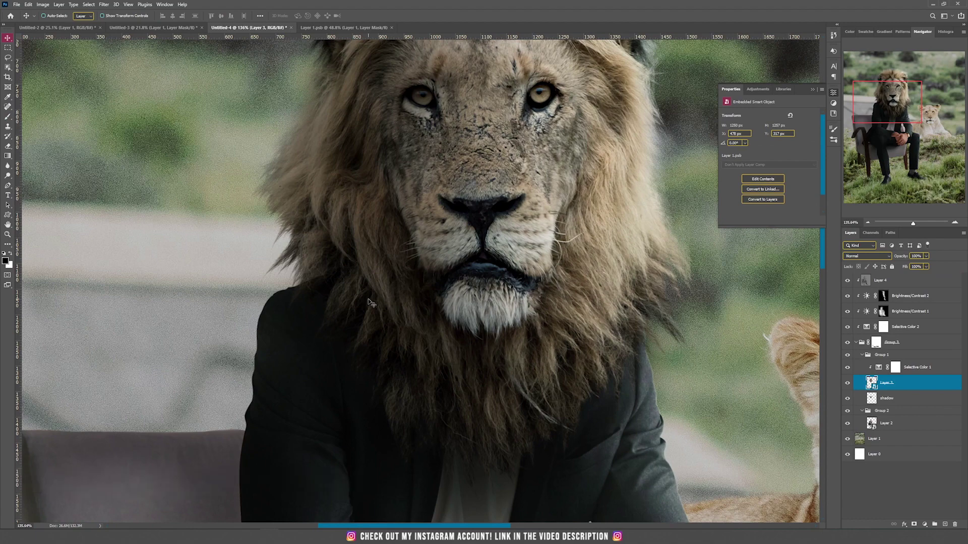
{"action": "scroll", "coordinate": [369, 301], "scroll_direction": "down", "scroll_amount": 3}
{"action": "scroll", "coordinate": [372, 302], "scroll_direction": "up", "scroll_amount": 1}
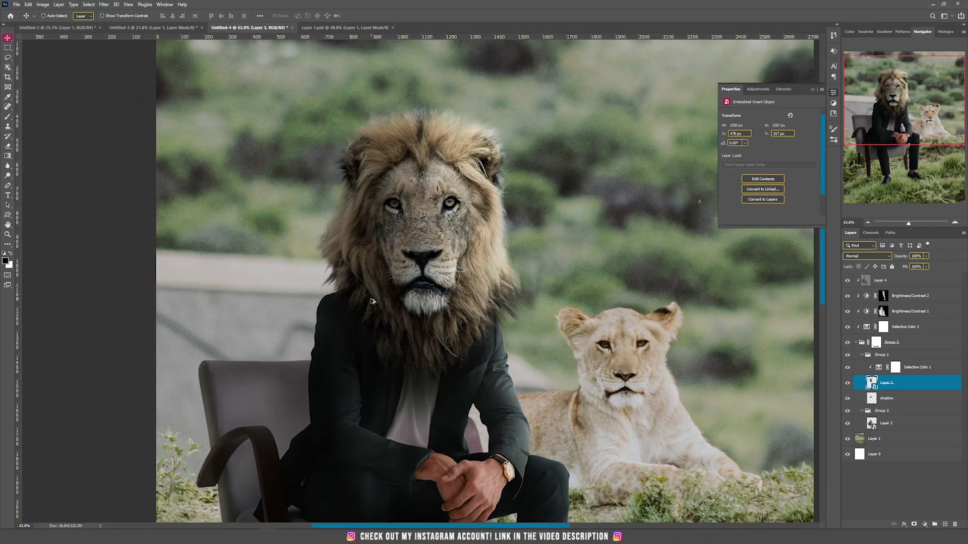
{"action": "scroll", "coordinate": [373, 301], "scroll_direction": "down", "scroll_amount": 5}
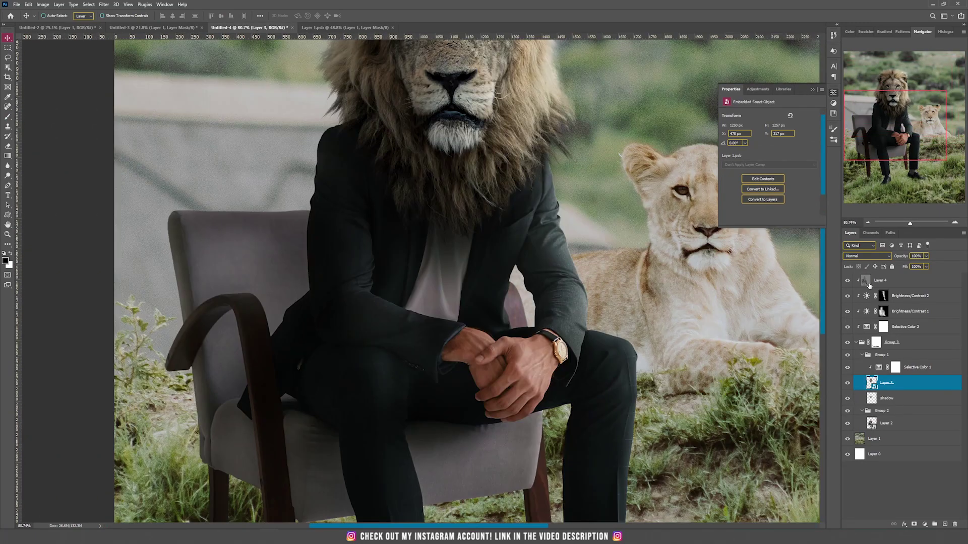
- Paint white highlights at 5% flow on Layer 4 over the hands and the lioness-facing side of the suit
{"action": "left_click", "coordinate": [869, 285]}
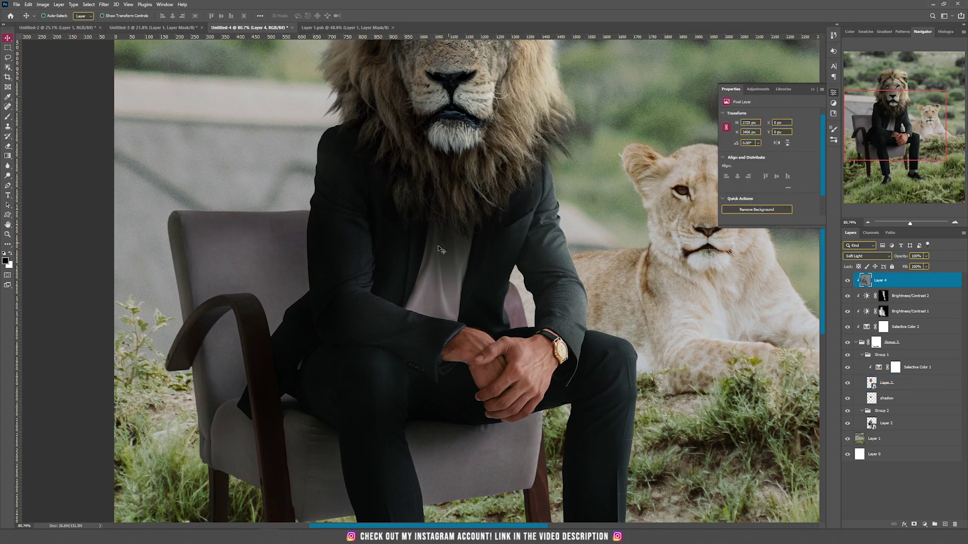
{"action": "left_click", "coordinate": [12, 253]}
{"action": "key", "text": "b"}
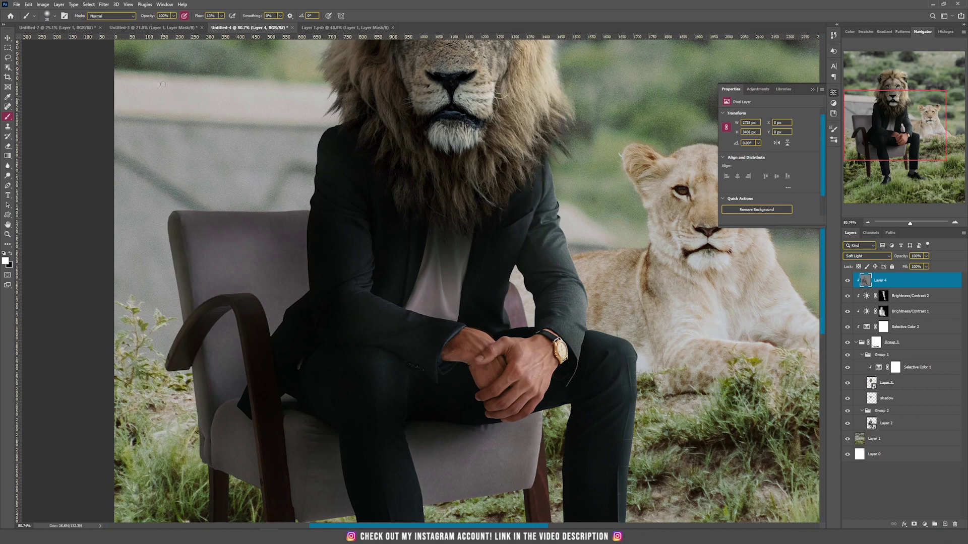
{"action": "left_click", "coordinate": [222, 16]}
{"action": "left_click", "coordinate": [337, 146]}
{"action": "scroll", "coordinate": [377, 209], "scroll_direction": "up", "scroll_amount": 3}
{"action": "left_click_drag", "start_coordinate": [481, 272], "coordinate": [502, 379]}
{"action": "left_click_drag", "start_coordinate": [476, 263], "coordinate": [439, 363]}
{"action": "left_click_drag", "start_coordinate": [484, 288], "coordinate": [446, 354]}
{"action": "left_click_drag", "start_coordinate": [698, 233], "coordinate": [525, 331]}
{"action": "left_click_drag", "start_coordinate": [419, 241], "coordinate": [476, 386]}
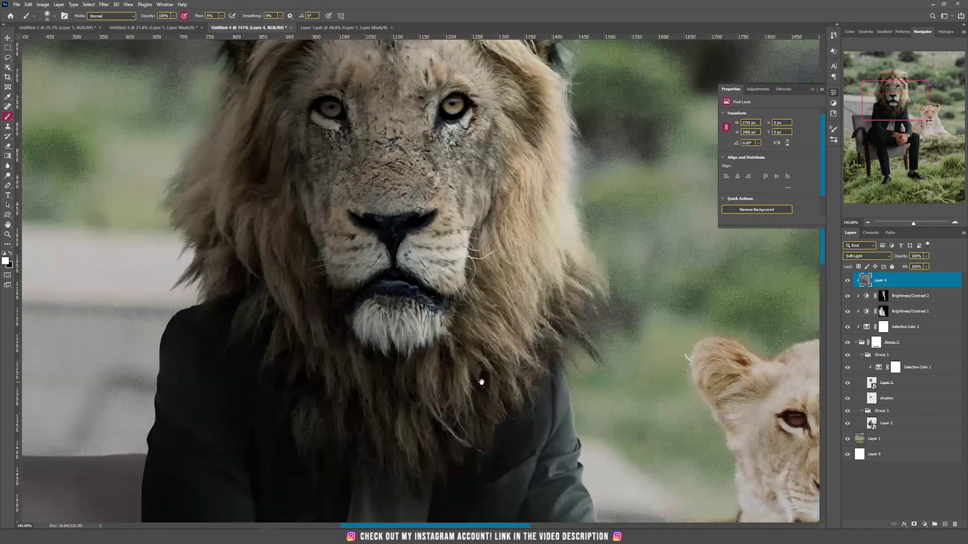
- Paint white highlights on Layer 4 along the ear and the lioness-facing edge of the lion's mane
{"action": "left_click_drag", "start_coordinate": [431, 221], "coordinate": [454, 352]}
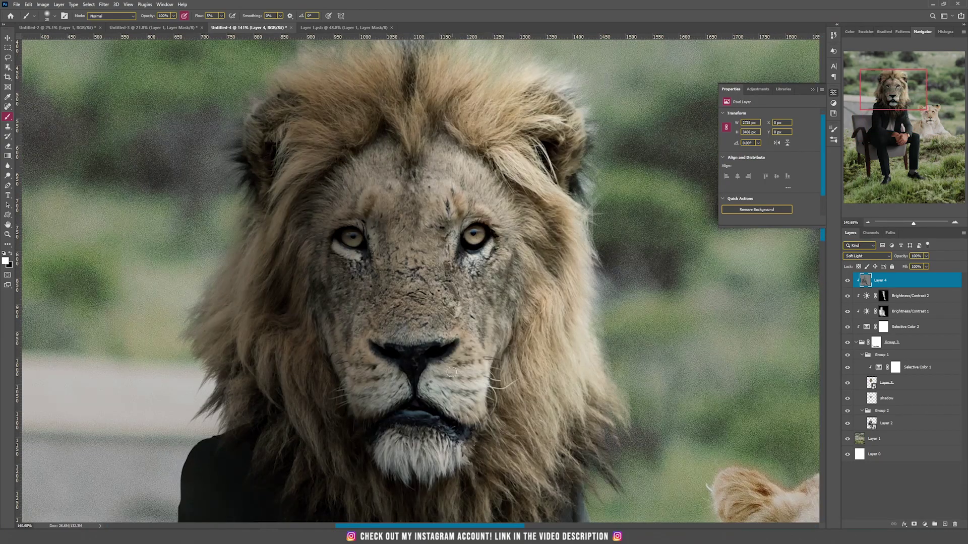
{"action": "left_click_drag", "start_coordinate": [894, 90], "coordinate": [894, 133]}
{"action": "left_click_drag", "start_coordinate": [619, 334], "coordinate": [606, 368]}
{"action": "left_click_drag", "start_coordinate": [580, 191], "coordinate": [607, 336]}
{"action": "left_click_drag", "start_coordinate": [599, 131], "coordinate": [606, 175]}
{"action": "mouse_move", "coordinate": [600, 198]}
{"action": "left_mouse_down"}
{"action": "mouse_move", "coordinate": [613, 227]}
{"action": "mouse_move", "coordinate": [564, 257]}
{"action": "left_mouse_up"}
{"action": "left_click_drag", "start_coordinate": [620, 410], "coordinate": [454, 131]}
{"action": "left_click_drag", "start_coordinate": [554, 403], "coordinate": [558, 282]}
{"action": "mouse_move", "coordinate": [564, 320]}
{"action": "left_mouse_down"}
{"action": "mouse_move", "coordinate": [562, 397]}
{"action": "mouse_move", "coordinate": [571, 187]}
{"action": "left_mouse_up"}
{"action": "key", "text": "bracketright"}
{"action": "key", "text": "bracketright"}
{"action": "key", "text": "bracketright"}
{"action": "key", "text": "bracketright"}
{"action": "key", "text": "bracketright"}
{"action": "left_click_drag", "start_coordinate": [582, 160], "coordinate": [617, 392]}
- Refine the Layer 4 shading on the mane and hands with broader brush strokes at full-image view
{"action": "key", "text": "ctrl+0"}
{"action": "left_click_drag", "start_coordinate": [504, 252], "coordinate": [491, 263]}
{"action": "key", "text": "bracketright"}
{"action": "key", "text": "bracketright"}
{"action": "key", "text": "bracketright"}
{"action": "key", "text": "bracketright"}
{"action": "key", "text": "bracketright"}
{"action": "left_click_drag", "start_coordinate": [399, 246], "coordinate": [400, 174]}
{"action": "left_click_drag", "start_coordinate": [380, 316], "coordinate": [396, 334]}
{"action": "key", "text": "v"}
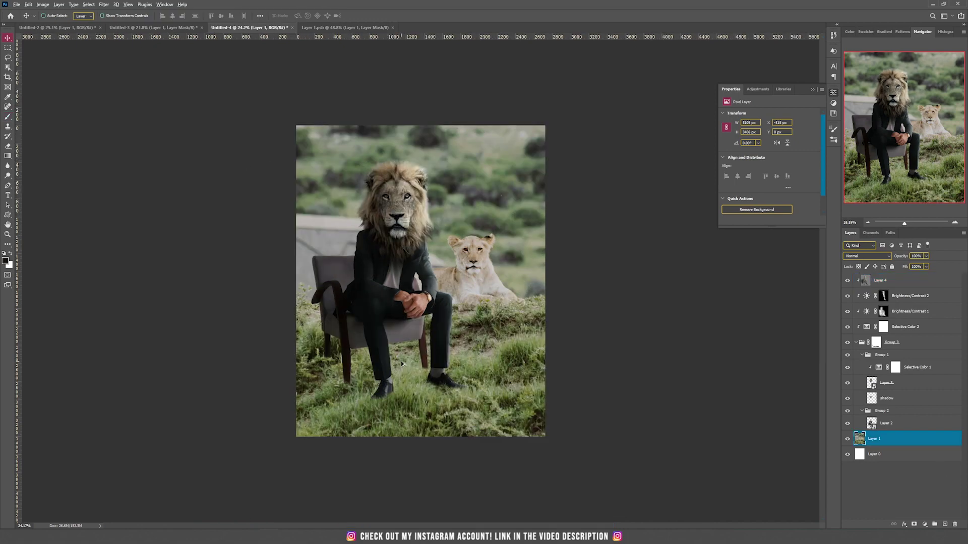
- Create a new layer directly above the background Layer 1 and set its blend mode to Soft Light
{"action": "scroll", "coordinate": [402, 363], "scroll_direction": "up", "scroll_amount": 6}
{"action": "left_click_drag", "start_coordinate": [366, 354], "coordinate": [463, 290]}
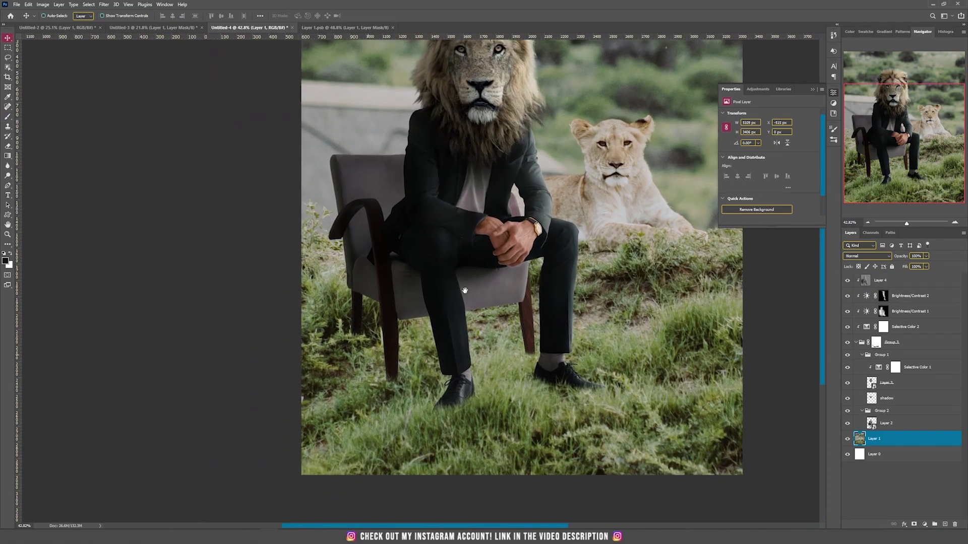
{"action": "left_click", "coordinate": [944, 525]}
{"action": "left_click", "coordinate": [867, 256]}
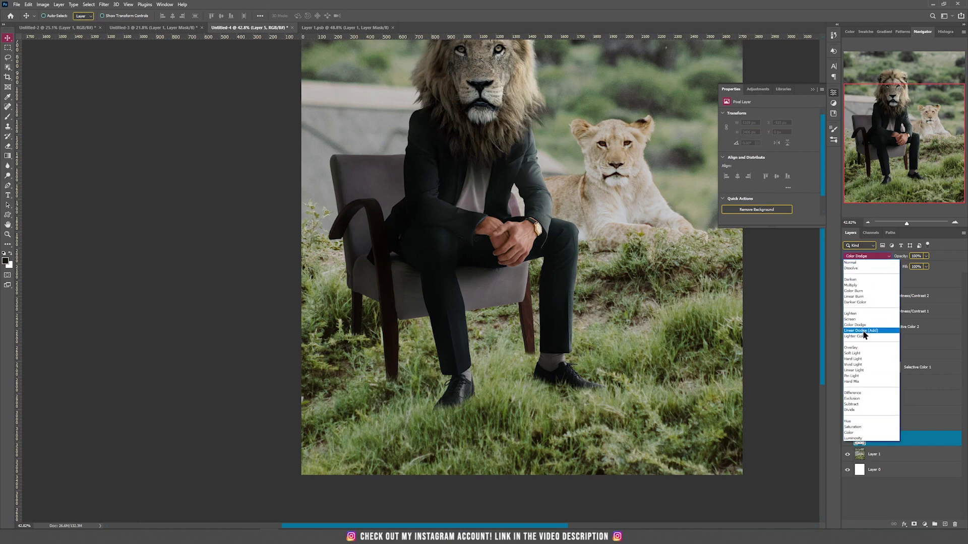
{"action": "left_click", "coordinate": [857, 353]}
- Paint soft black shadows on Layer 5 over the grass beneath and around the chair and the man's feet
{"action": "key", "text": "b"}
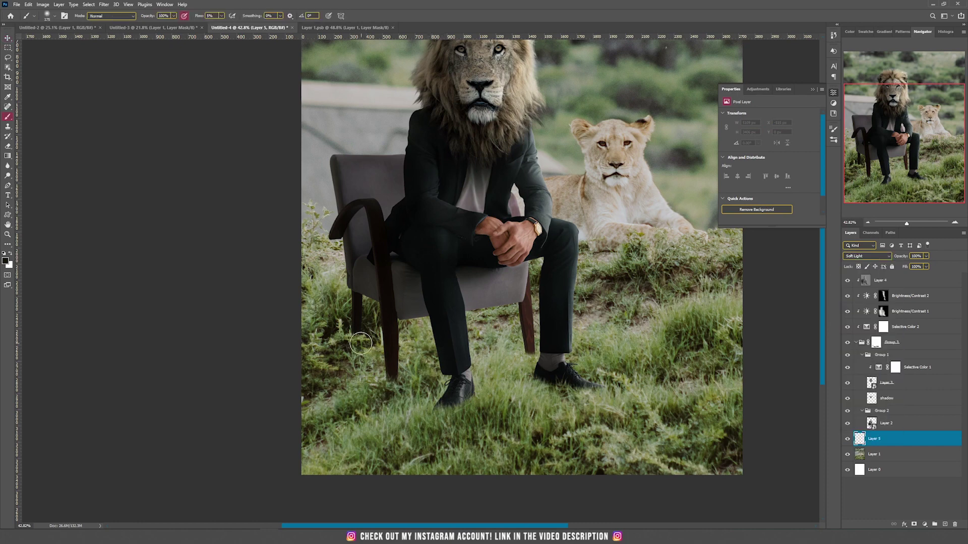
{"action": "mouse_move", "coordinate": [365, 348]}
{"action": "left_mouse_down"}
{"action": "mouse_move", "coordinate": [378, 367]}
{"action": "mouse_move", "coordinate": [364, 362]}
{"action": "mouse_move", "coordinate": [314, 413]}
{"action": "mouse_move", "coordinate": [358, 455]}
{"action": "mouse_move", "coordinate": [551, 349]}
{"action": "mouse_move", "coordinate": [473, 341]}
{"action": "mouse_move", "coordinate": [595, 391]}
{"action": "mouse_move", "coordinate": [389, 331]}
{"action": "mouse_move", "coordinate": [412, 386]}
{"action": "left_mouse_up"}
{"action": "key", "text": "bracketright"}
{"action": "key", "text": "bracketright"}
{"action": "key", "text": "bracketright"}
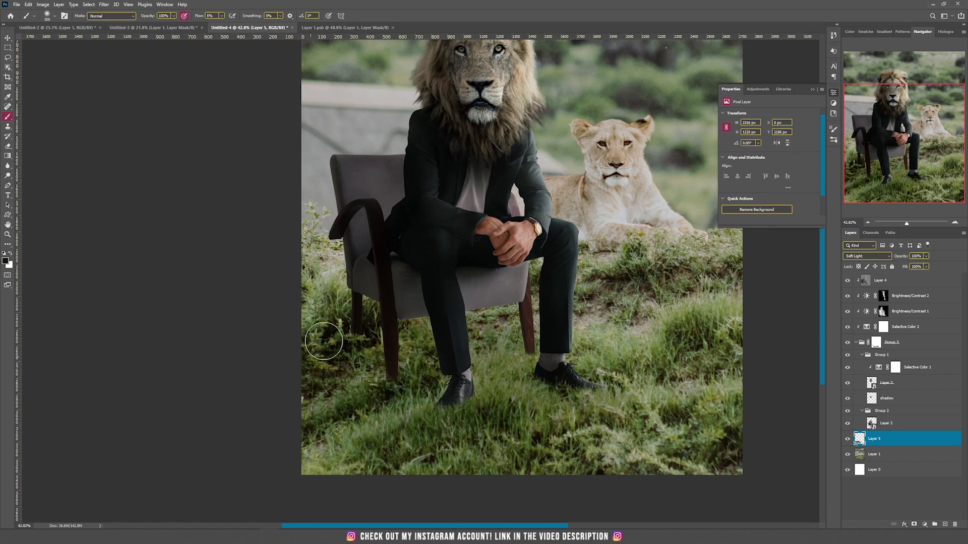
{"action": "scroll", "coordinate": [411, 386], "scroll_direction": "down", "scroll_amount": 5}
{"action": "key", "text": "v"}
{"action": "scroll", "coordinate": [424, 346], "scroll_direction": "up", "scroll_amount": 2}
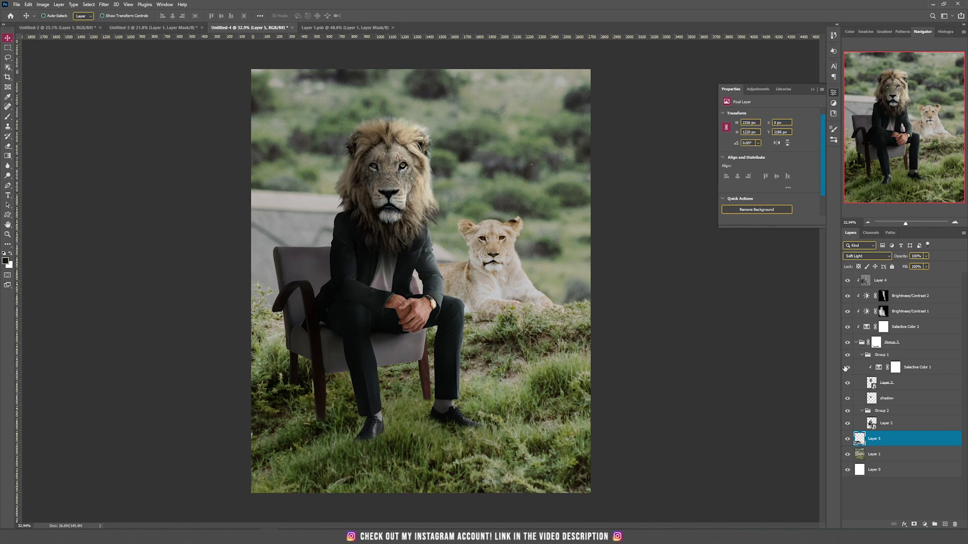
- Add a Selective Color adjustment above Layer 4 with Neutrals at cyan +18, magenta +16, yellow +10 and black -12
{"action": "left_click", "coordinate": [911, 279]}
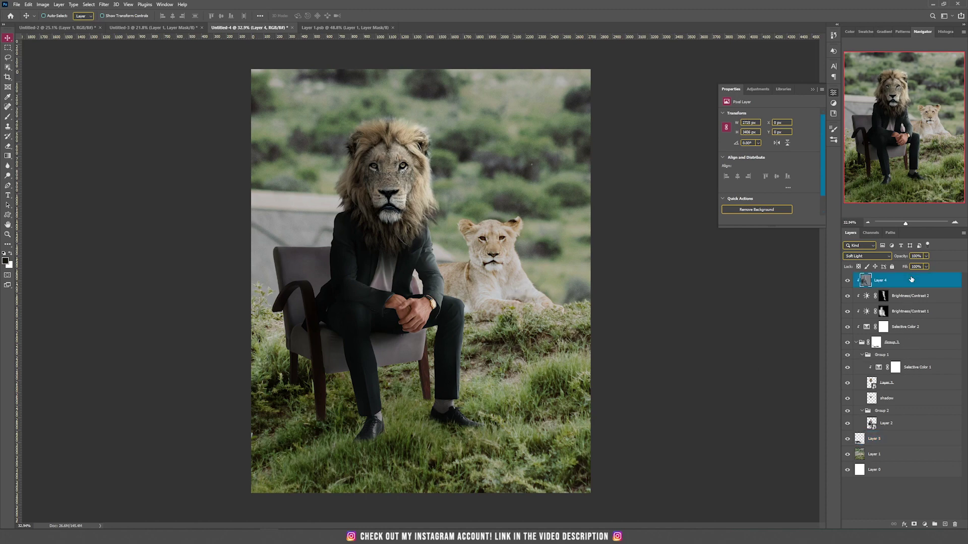
{"action": "left_click", "coordinate": [925, 525]}
{"action": "left_click", "coordinate": [926, 522]}
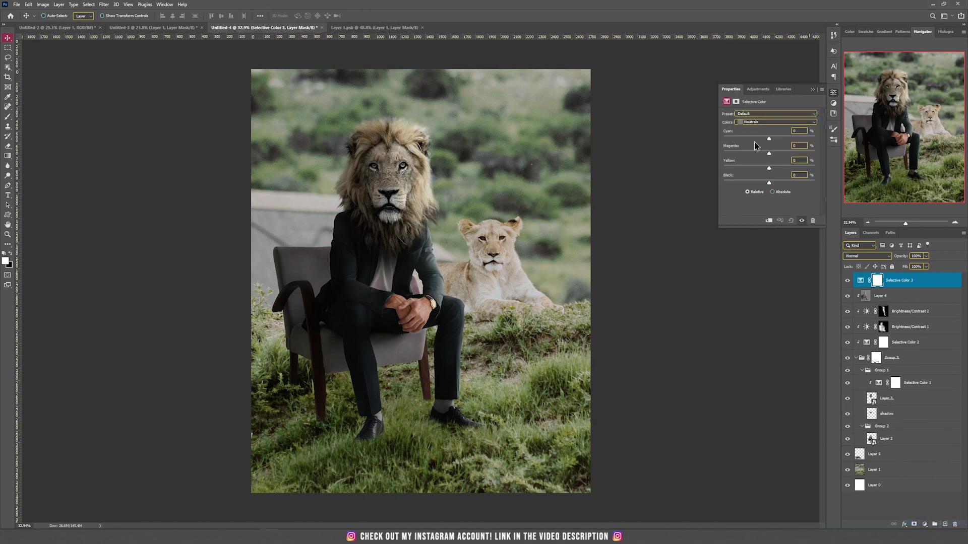
{"action": "left_click_drag", "start_coordinate": [768, 137], "coordinate": [762, 137]}
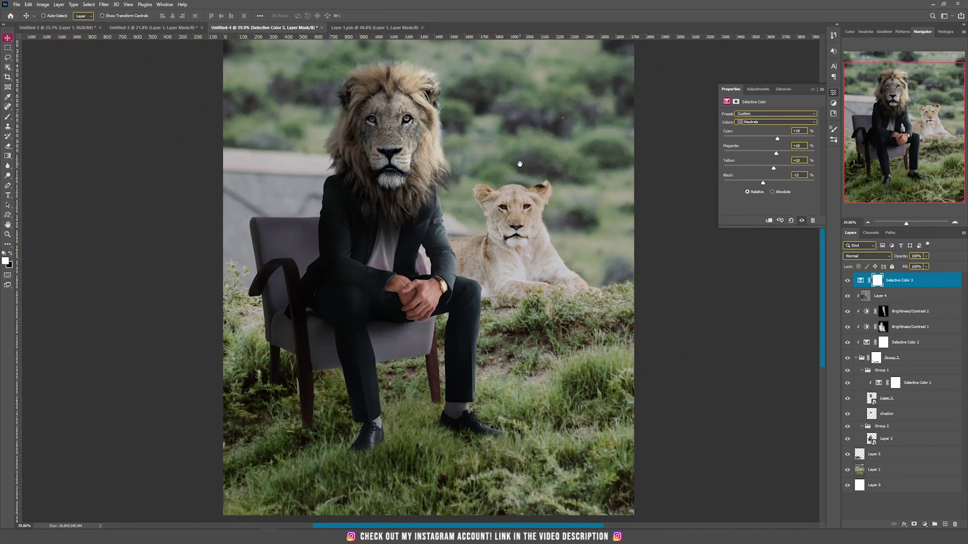
- Add an orange Solid Color fill layer on top, set it to Overlay and invert its mask to black
{"action": "scroll", "coordinate": [351, 93], "scroll_direction": "up", "scroll_amount": 5}
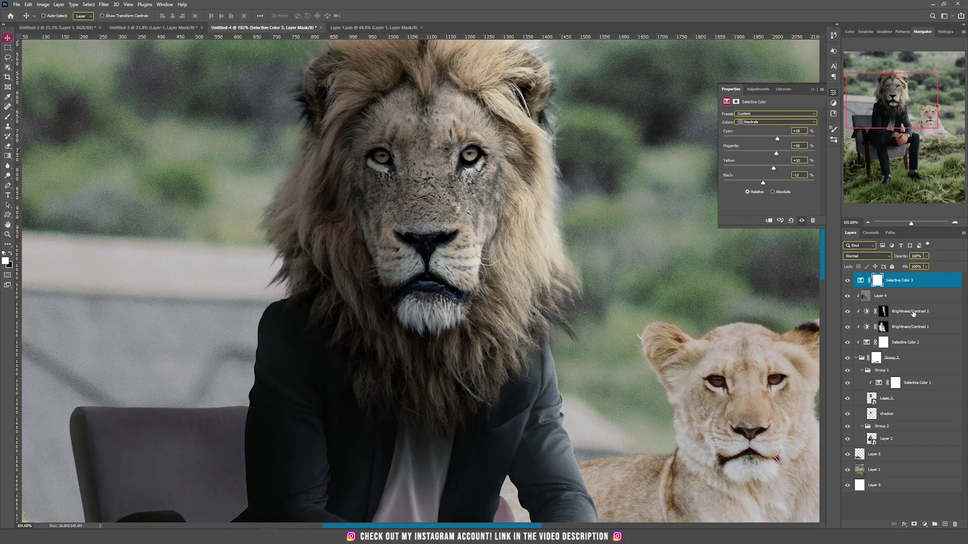
{"action": "left_click", "coordinate": [926, 525]}
{"action": "left_click", "coordinate": [922, 395]}
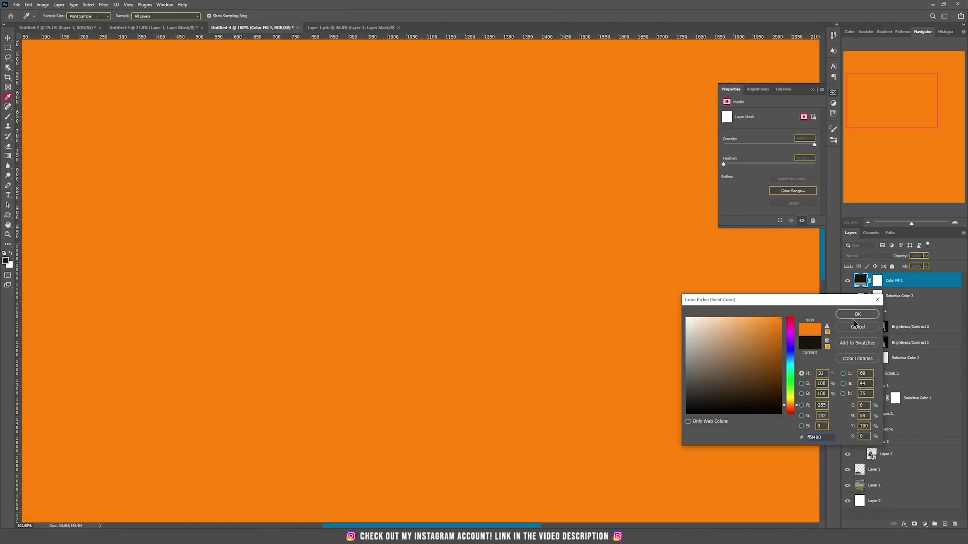
{"action": "left_click", "coordinate": [856, 317]}
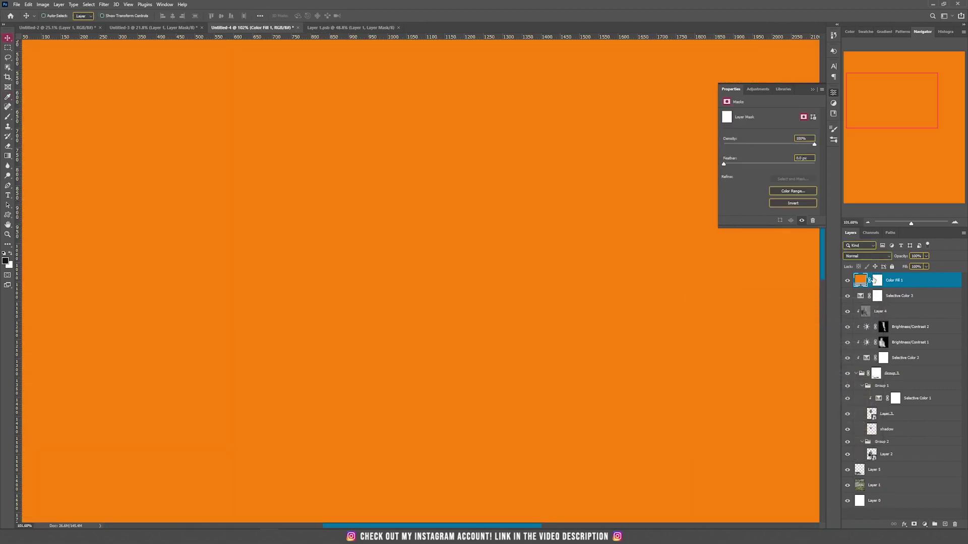
{"action": "left_click", "coordinate": [870, 256]}
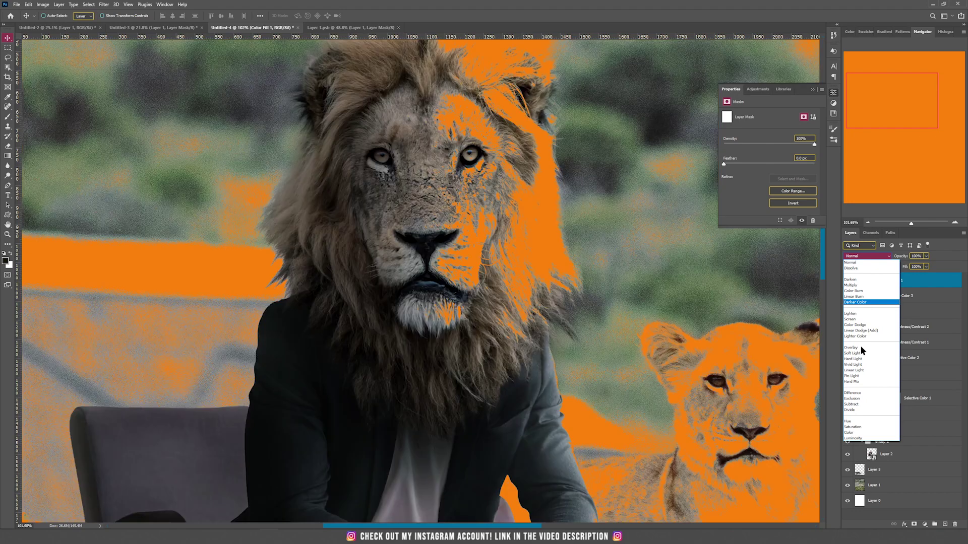
{"action": "left_click", "coordinate": [856, 345]}
{"action": "left_click", "coordinate": [879, 281]}
{"action": "key", "text": "ctrl+i"}
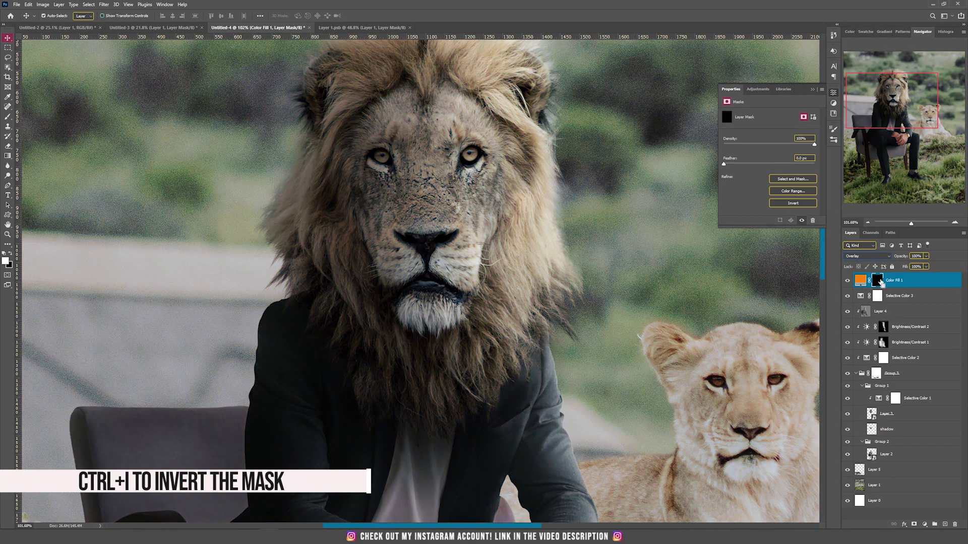
- Paint white with a small brush on the Color Fill 1 mask over both of the lion's eyes to tint them orange
{"action": "key", "text": "b"}
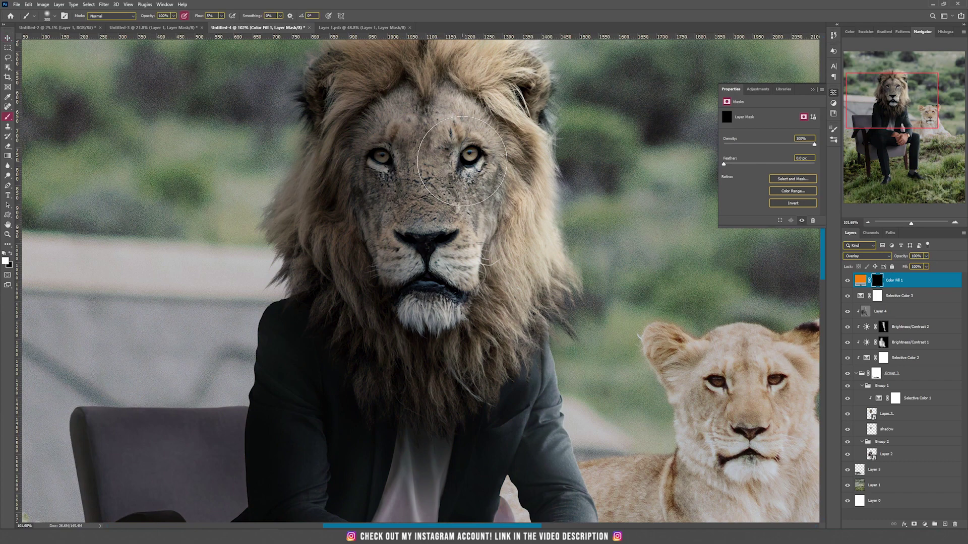
{"action": "key", "text": "bracketleft"}
{"action": "key", "text": "bracketleft"}
{"action": "key", "text": "bracketleft"}
{"action": "key", "text": "bracketleft"}
{"action": "key", "text": "bracketleft"}
{"action": "key", "text": "bracketleft"}
{"action": "key", "text": "bracketleft"}
{"action": "key", "text": "bracketleft"}
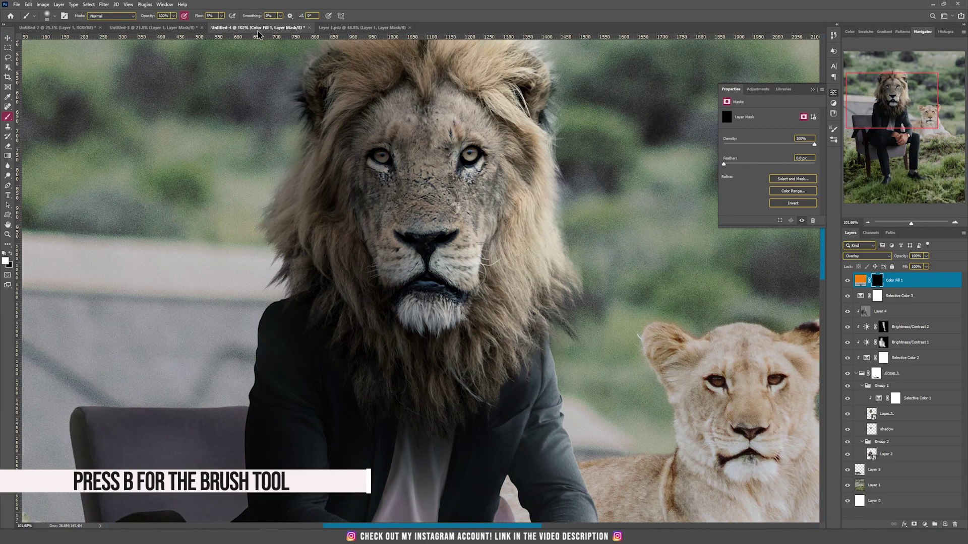
{"action": "key", "text": "bracketleft"}
{"action": "key", "text": "bracketleft"}
{"action": "key", "text": "bracketleft"}
{"action": "key", "text": "bracketleft"}
{"action": "left_click_drag", "start_coordinate": [376, 151], "coordinate": [383, 156]}
{"action": "left_click_drag", "start_coordinate": [469, 153], "coordinate": [468, 160]}
{"action": "left_click_drag", "start_coordinate": [393, 162], "coordinate": [388, 151]}
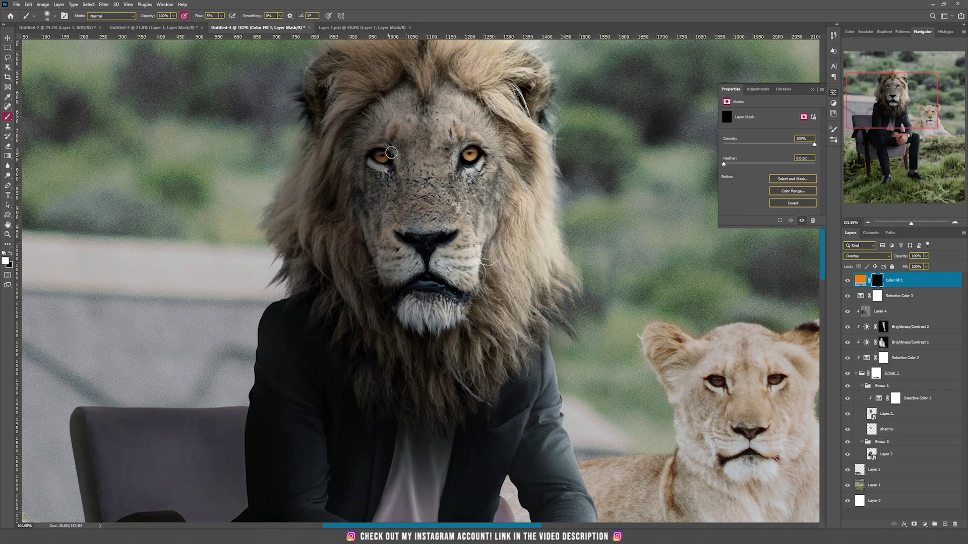
- Paint white with a small brush on the Color Fill 1 mask over both of the lioness's eyes to tint them orange
{"action": "scroll", "coordinate": [495, 194], "scroll_direction": "down", "scroll_amount": 5}
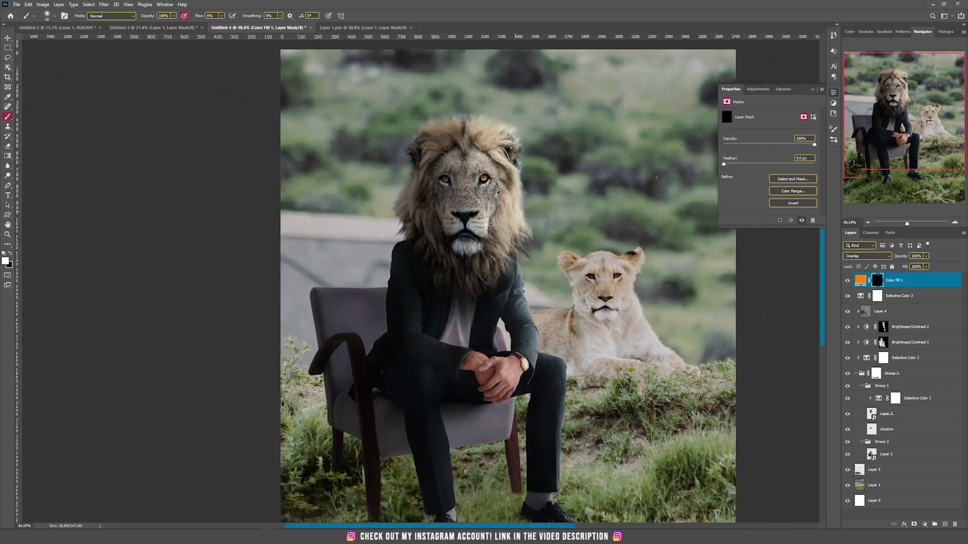
{"action": "scroll", "coordinate": [496, 194], "scroll_direction": "down", "scroll_amount": 1}
{"action": "scroll", "coordinate": [585, 257], "scroll_direction": "up", "scroll_amount": 9}
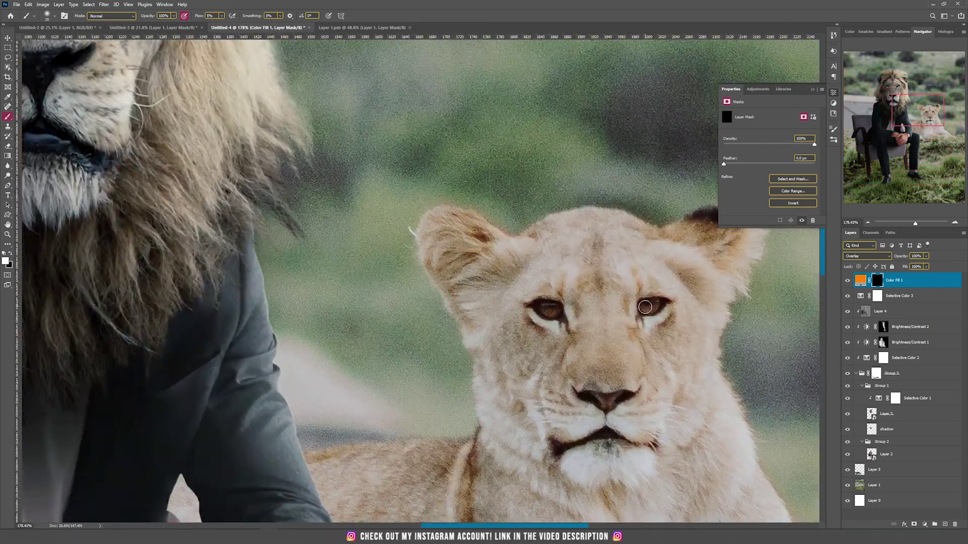
{"action": "left_click_drag", "start_coordinate": [645, 307], "coordinate": [650, 309]}
{"action": "left_click_drag", "start_coordinate": [541, 309], "coordinate": [543, 311]}
{"action": "scroll", "coordinate": [599, 306], "scroll_direction": "down", "scroll_amount": 3}
{"action": "scroll", "coordinate": [598, 307], "scroll_direction": "down", "scroll_amount": 8}
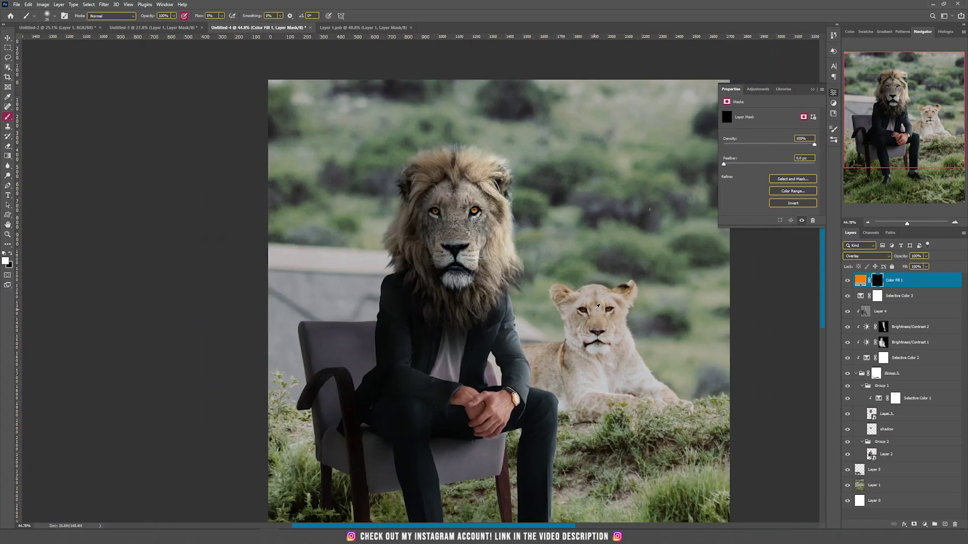
- Stamp all visible layers into a new layer at the top of the stack and convert it to a smart object
{"action": "key", "text": "v"}
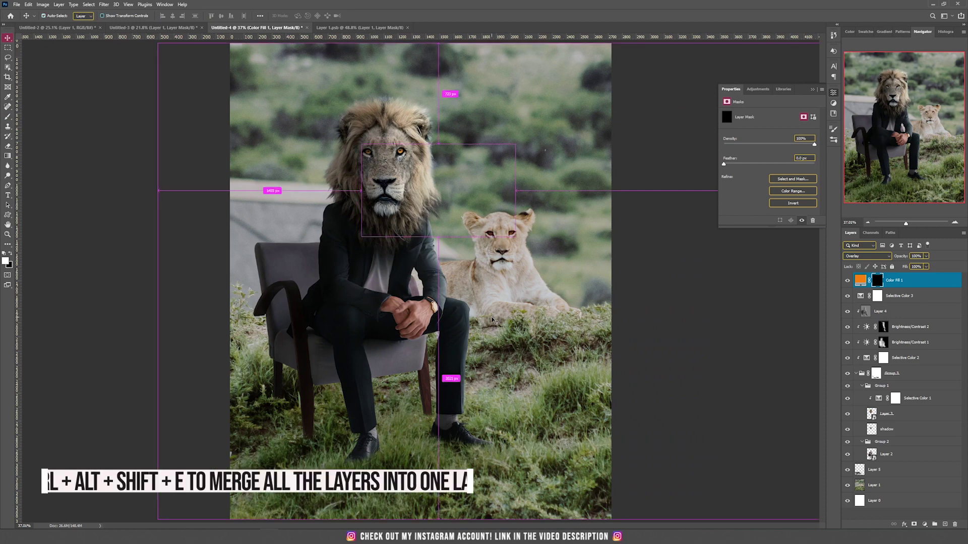
{"action": "key", "text": "ctrl+alt+shift+e"}
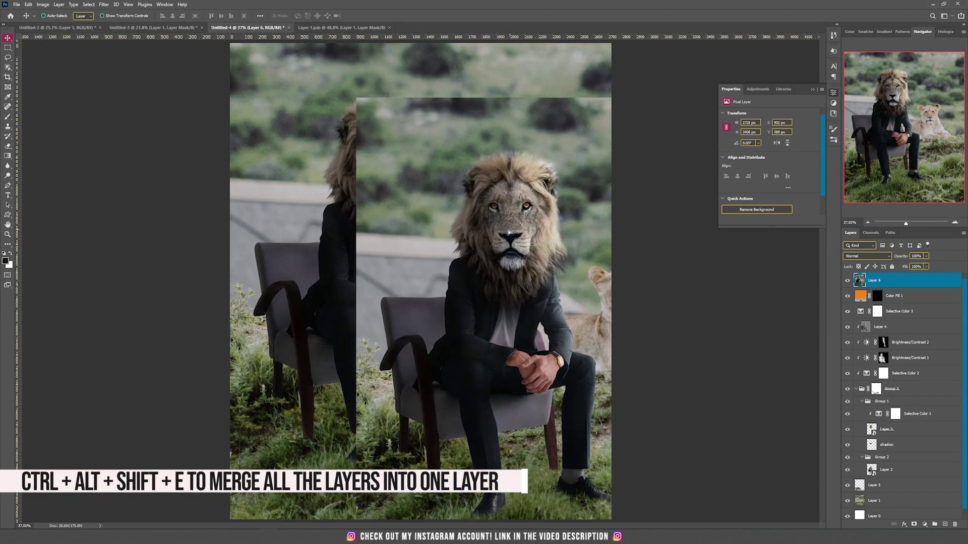
{"action": "right_click", "coordinate": [908, 288]}
{"action": "left_click", "coordinate": [868, 312]}
- Open the Camera Raw Filter on the merged layer with tint -13, exposure +0.50, highlights -81, shadows +35, clarity +9, dehaze +7 and vibrance -14
{"action": "left_click", "coordinate": [104, 5]}
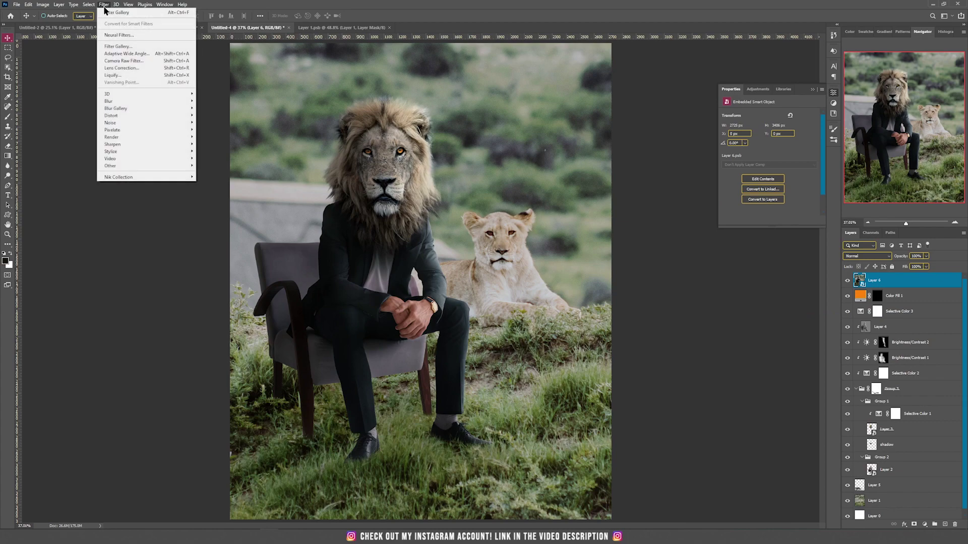
{"action": "left_click", "coordinate": [133, 61]}
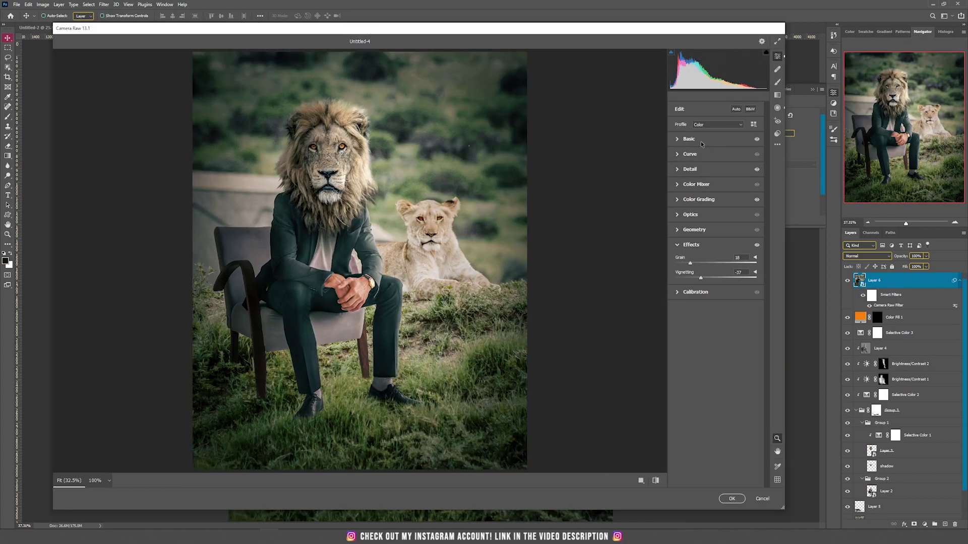
{"action": "left_click", "coordinate": [700, 142]}
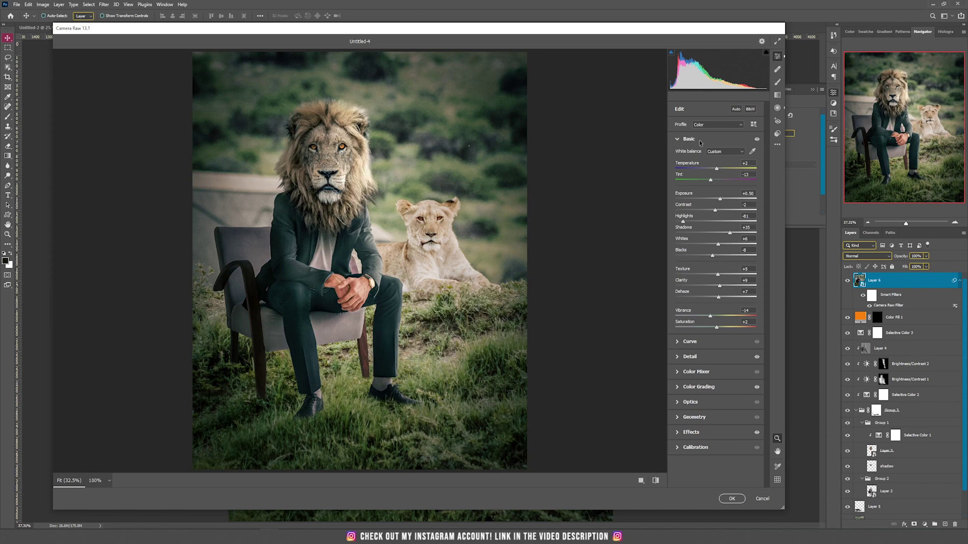
- Apply the Camera Raw Filter with sharpening 27, noise reduction 11, colour-graded midtones, shadows and highlights, grain 18 and vignetting -37
{"action": "left_click", "coordinate": [717, 358]}
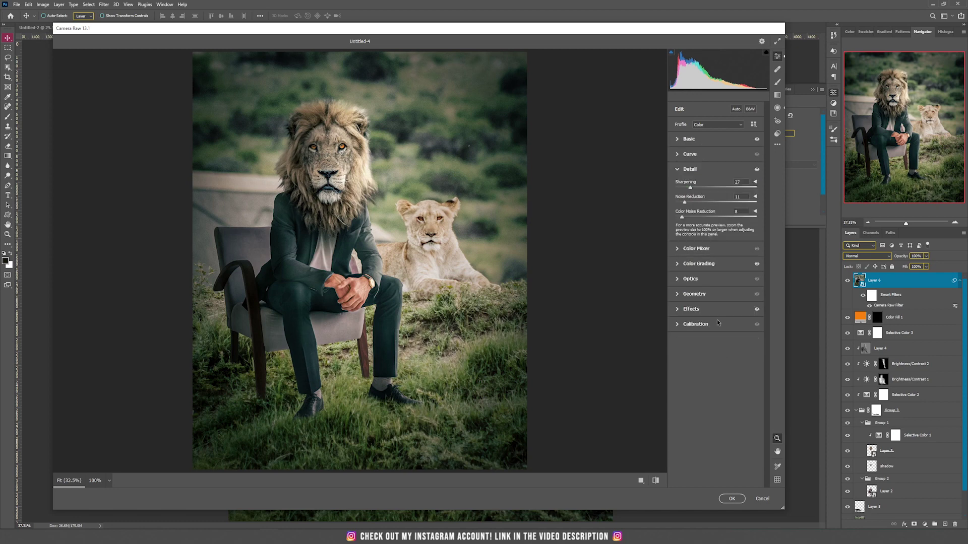
{"action": "left_click", "coordinate": [707, 262]}
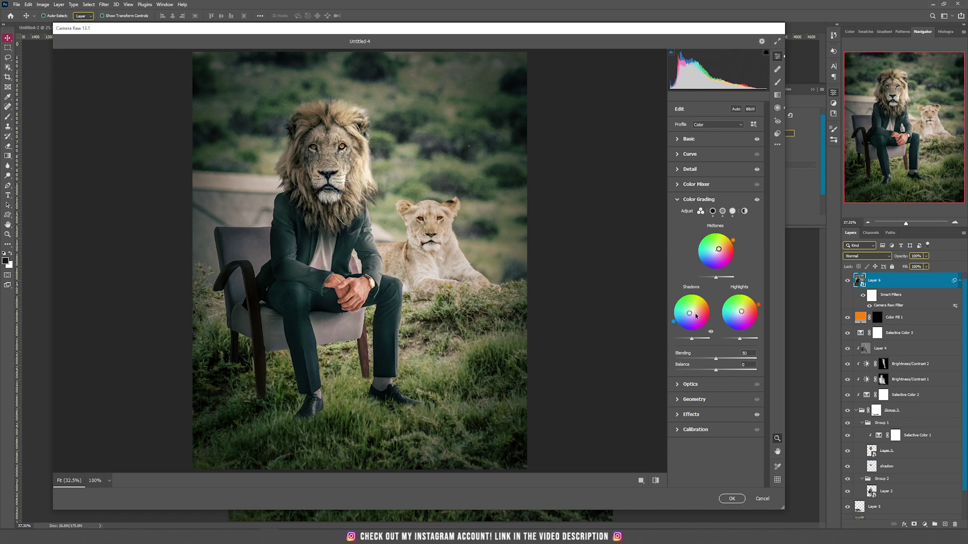
{"action": "left_click", "coordinate": [704, 415]}
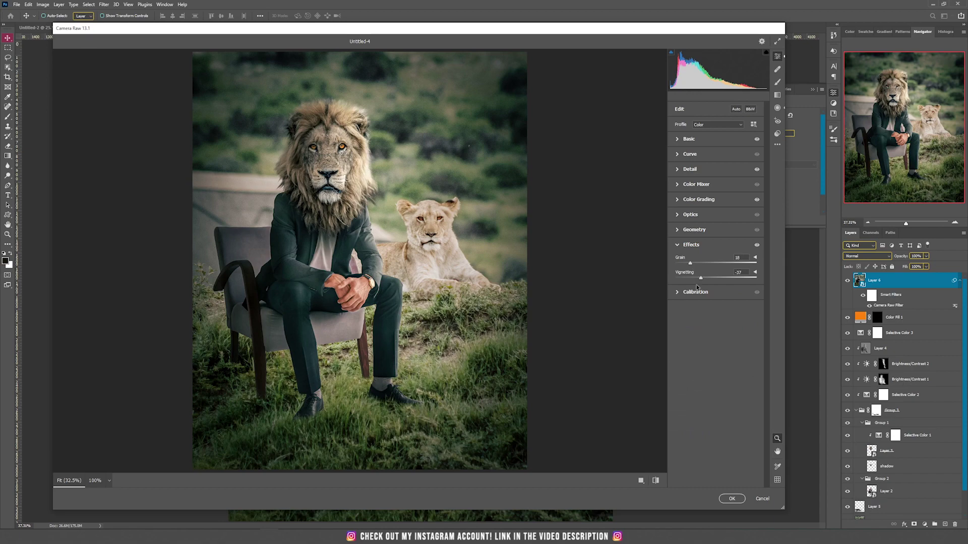
{"action": "left_click", "coordinate": [731, 499]}
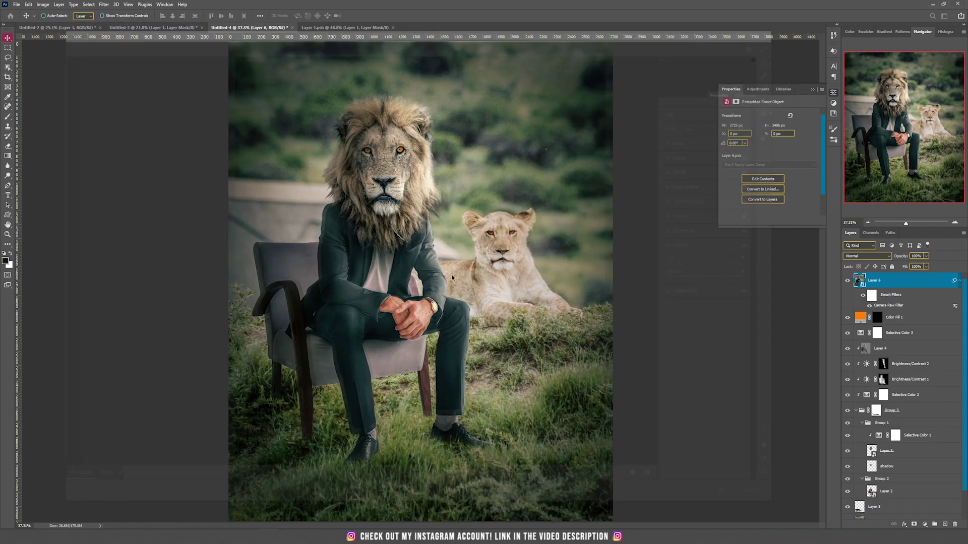
{"action": "scroll", "coordinate": [422, 243], "scroll_direction": "down", "scroll_amount": 2}
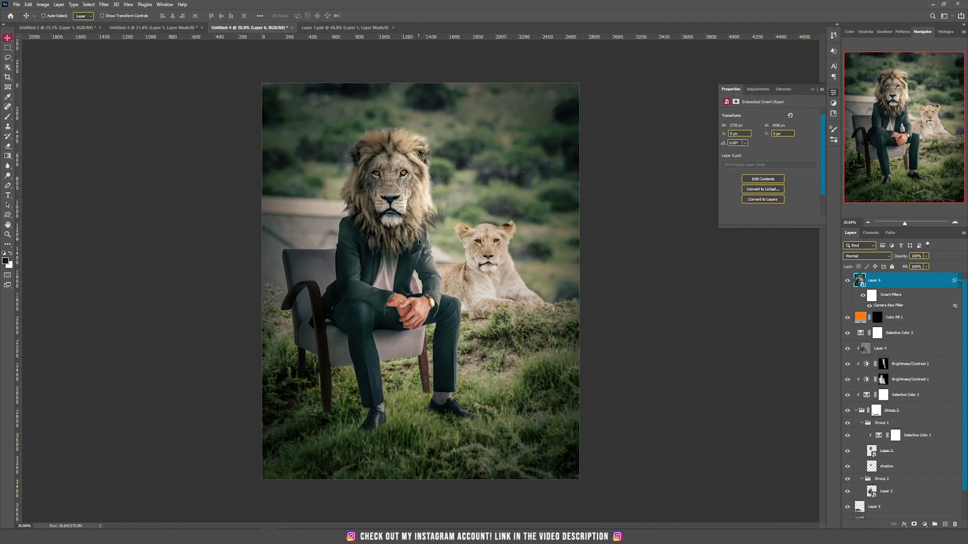